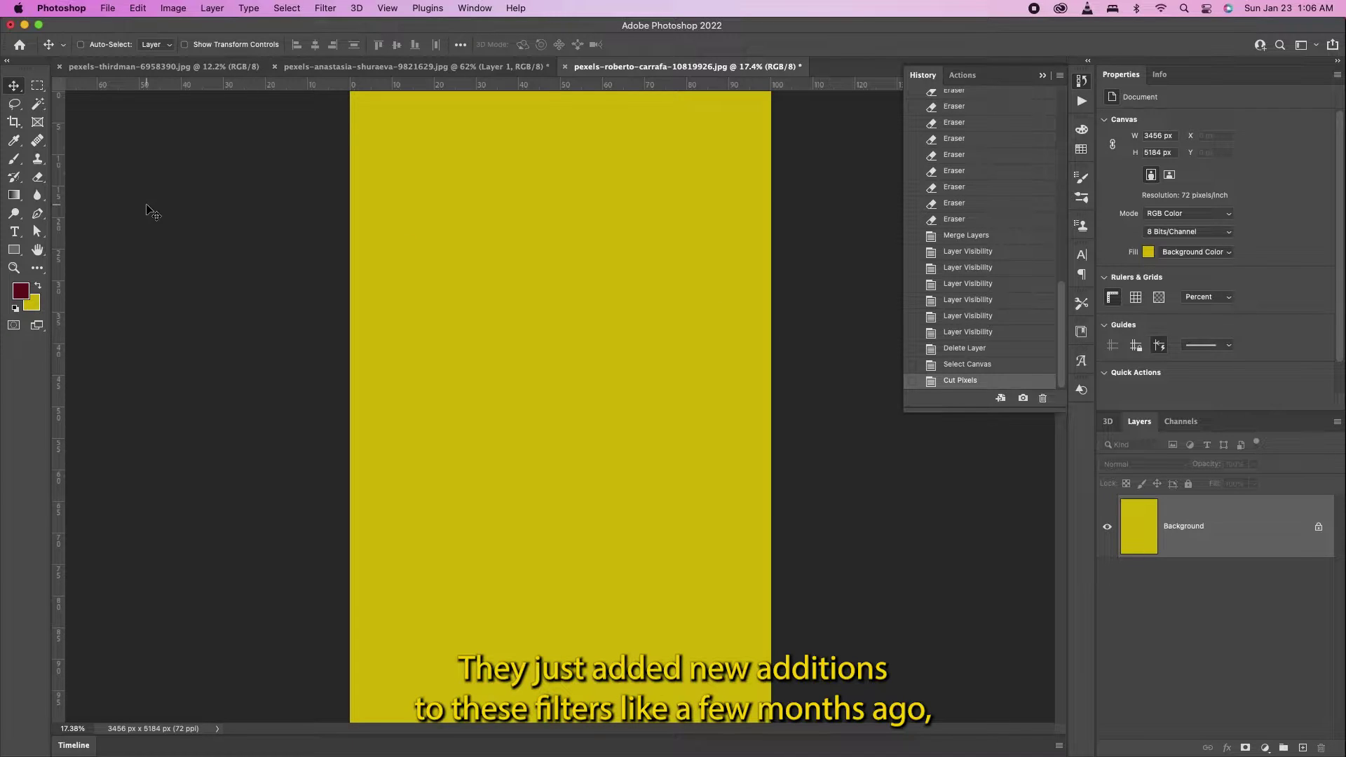
Undo Cut Pixels from the Edit menu to bring back the woman's portrait
click(144, 8)
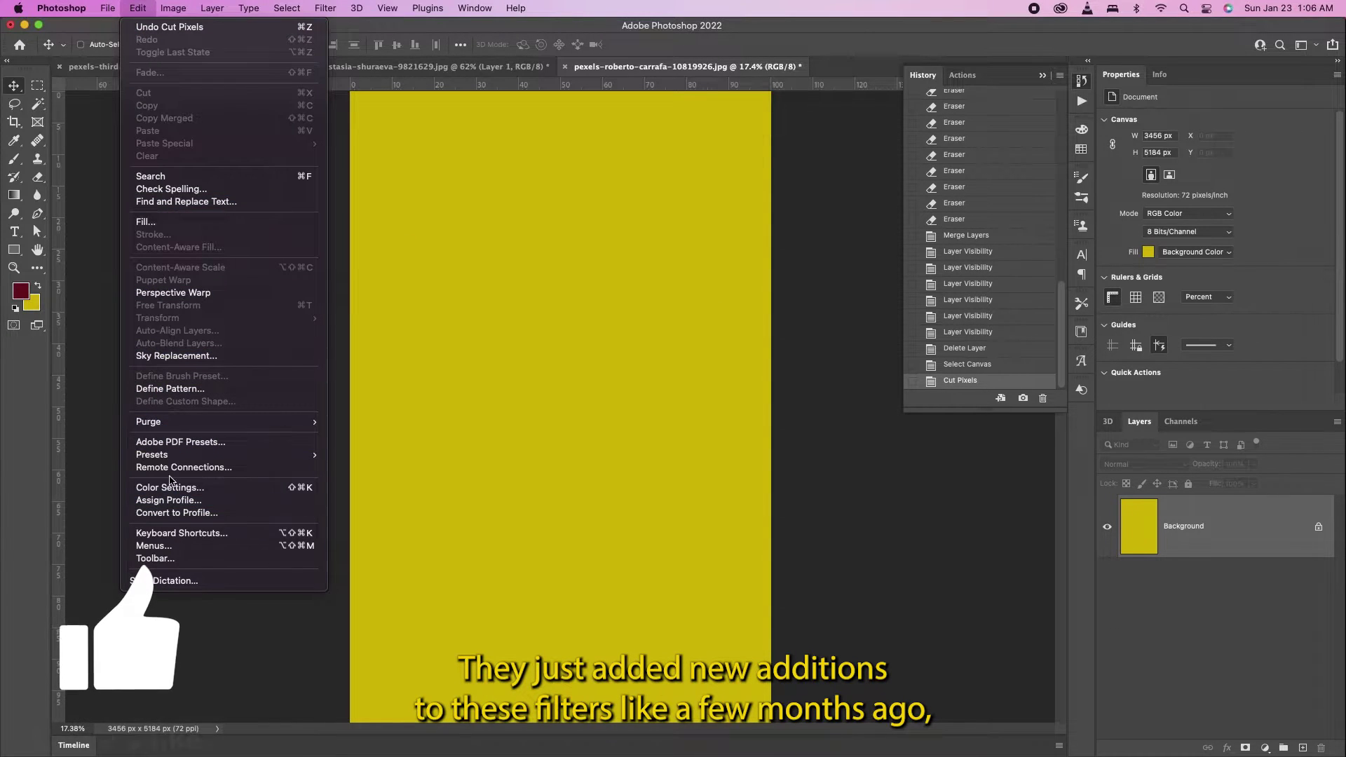
click(436, 210)
key(super+z)
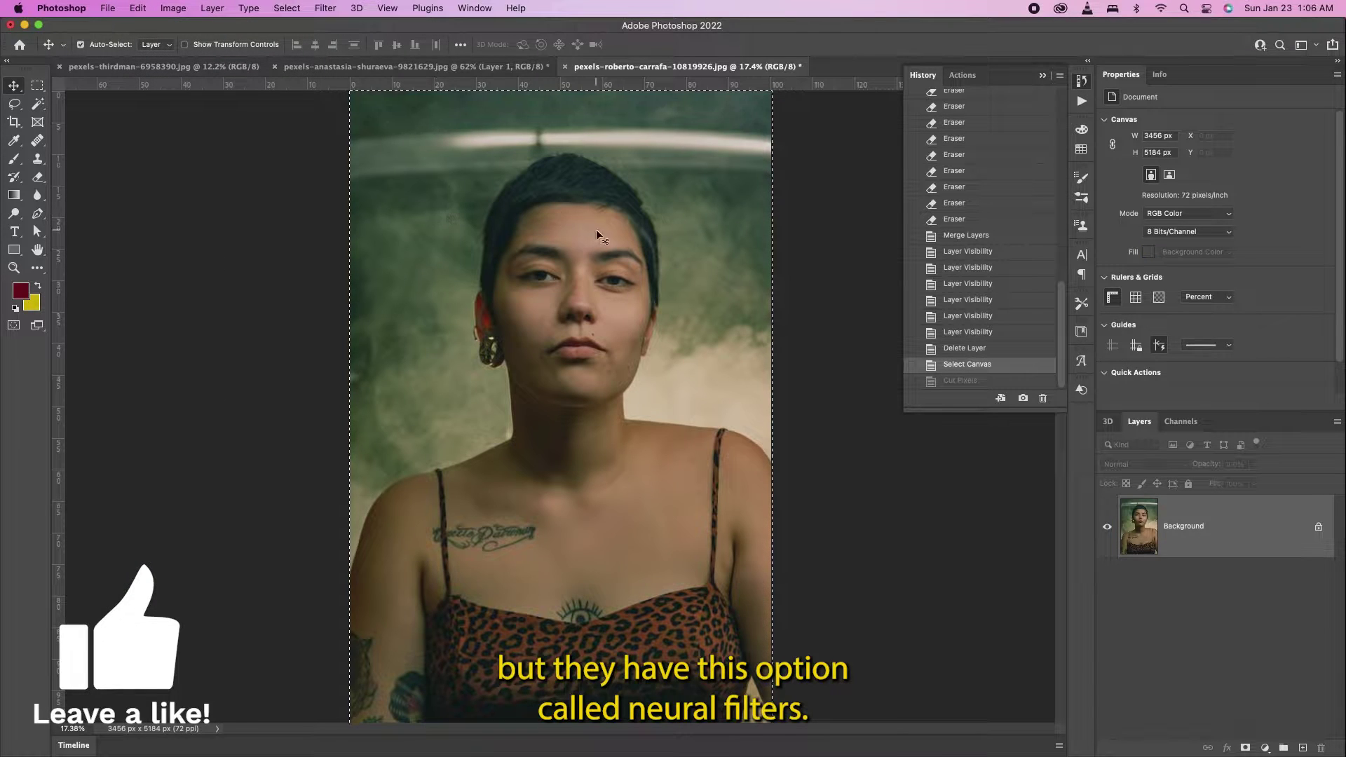
Deselect, launch Filter > Neural Filters, and switch on Smart Portrait
key(super+d)
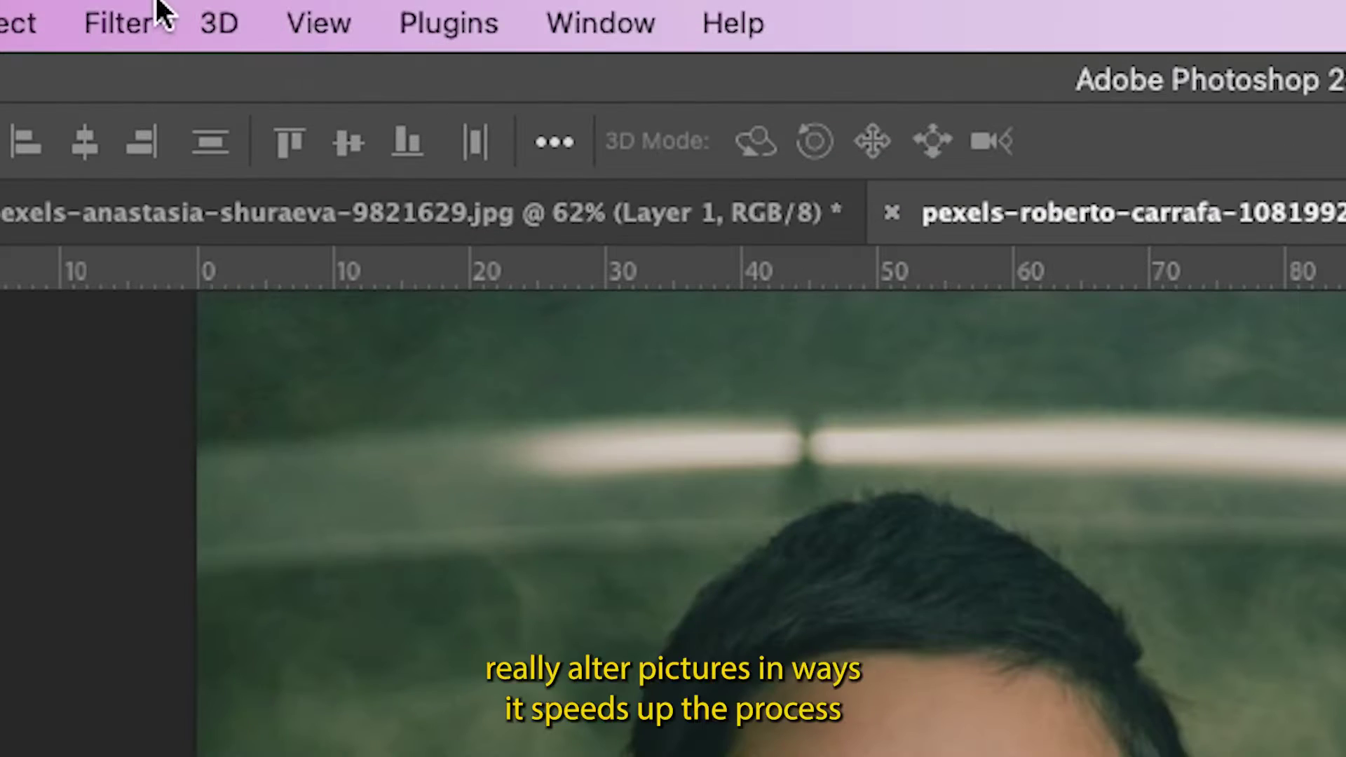
click(338, 4)
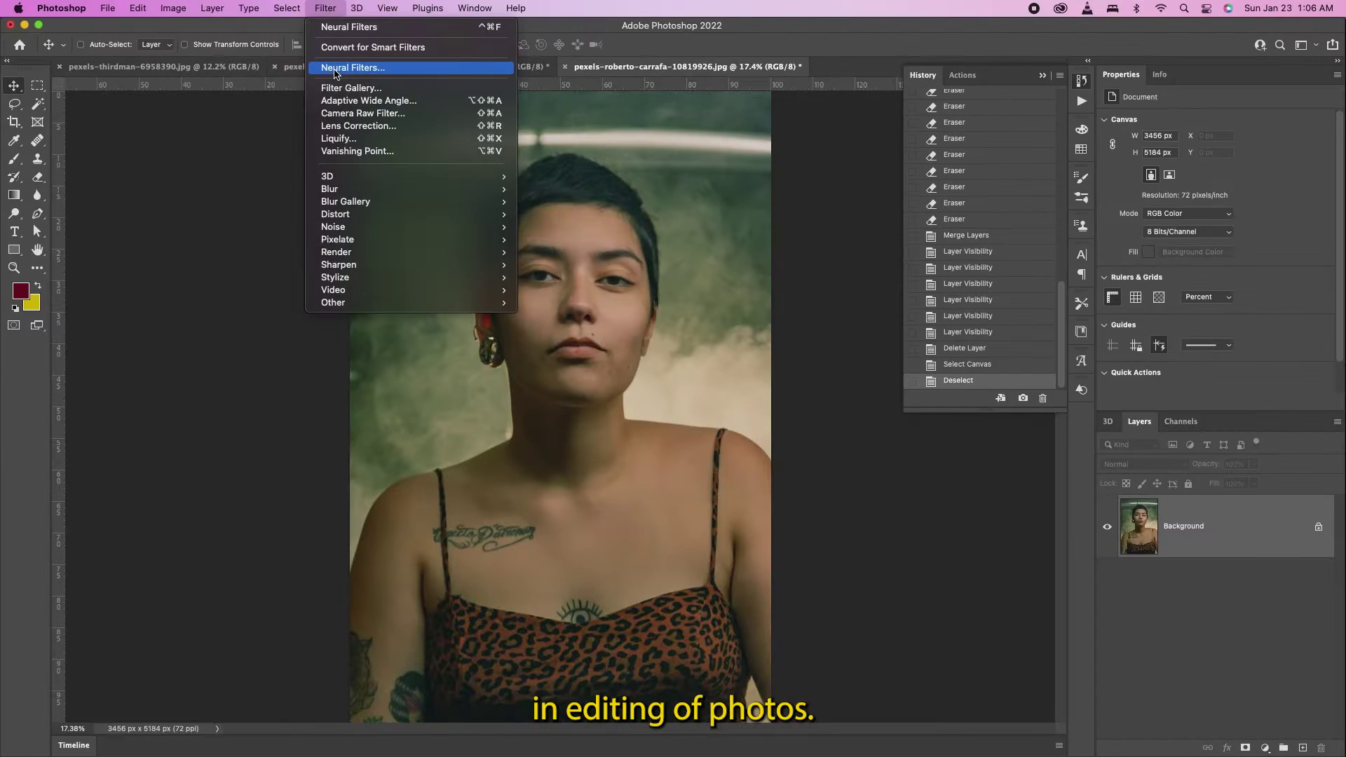
click(148, 217)
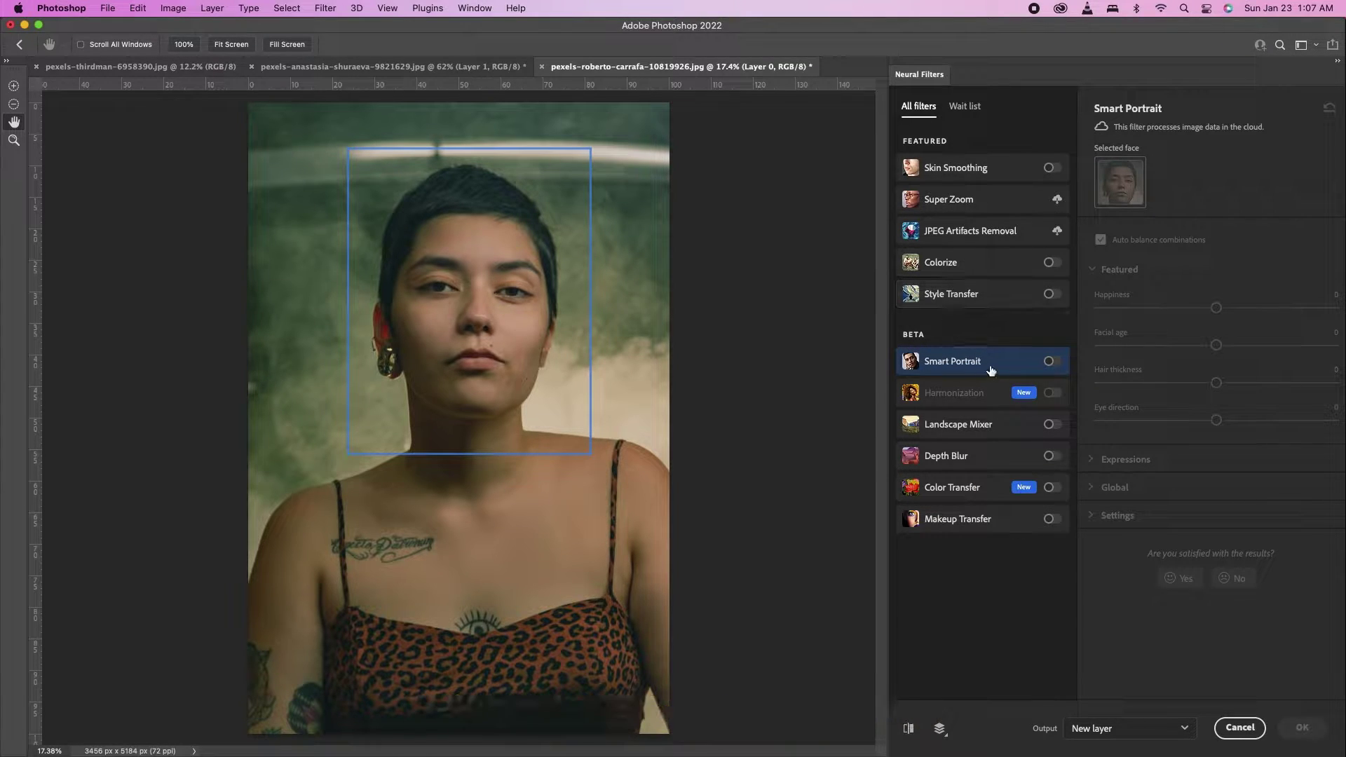
click(1056, 362)
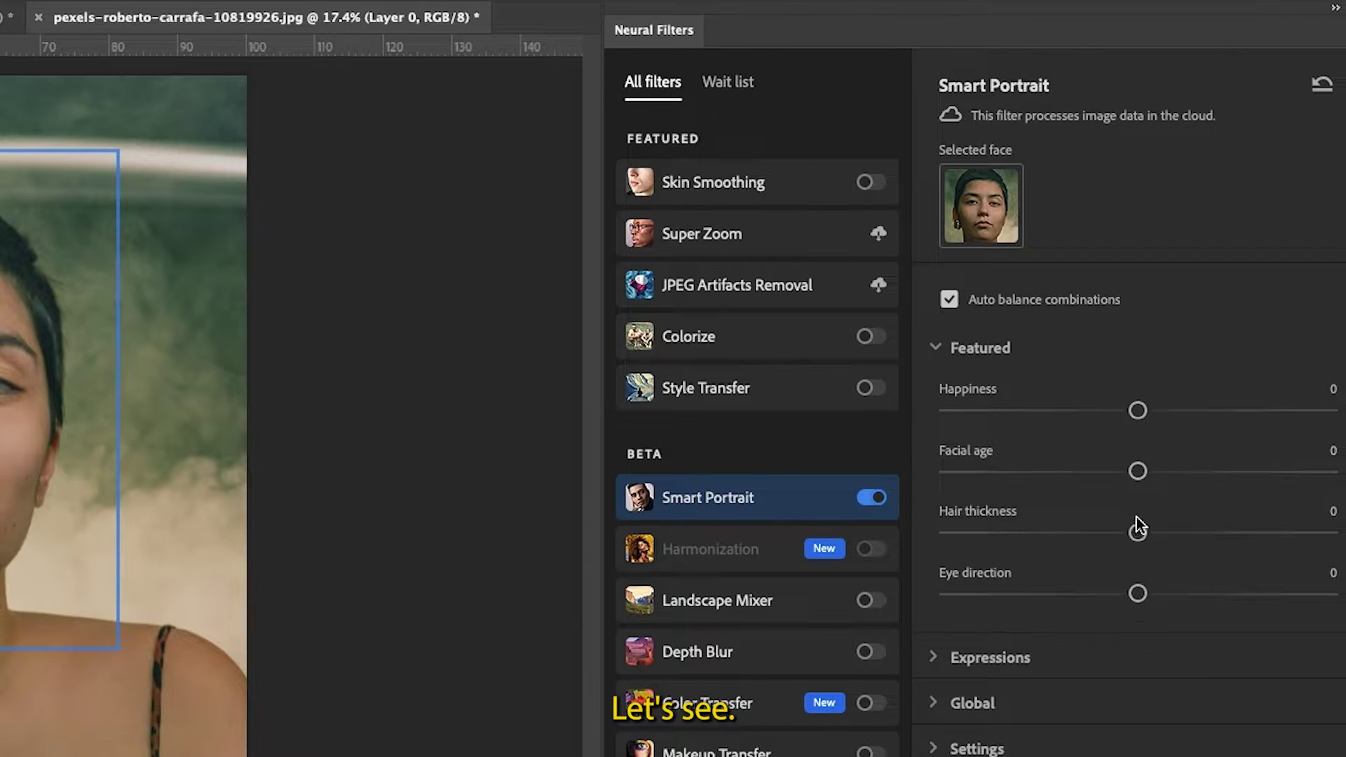
Set Smart Portrait Facial age to +49 and Hair thickness to +23
drag(1135, 471, 1325, 472)
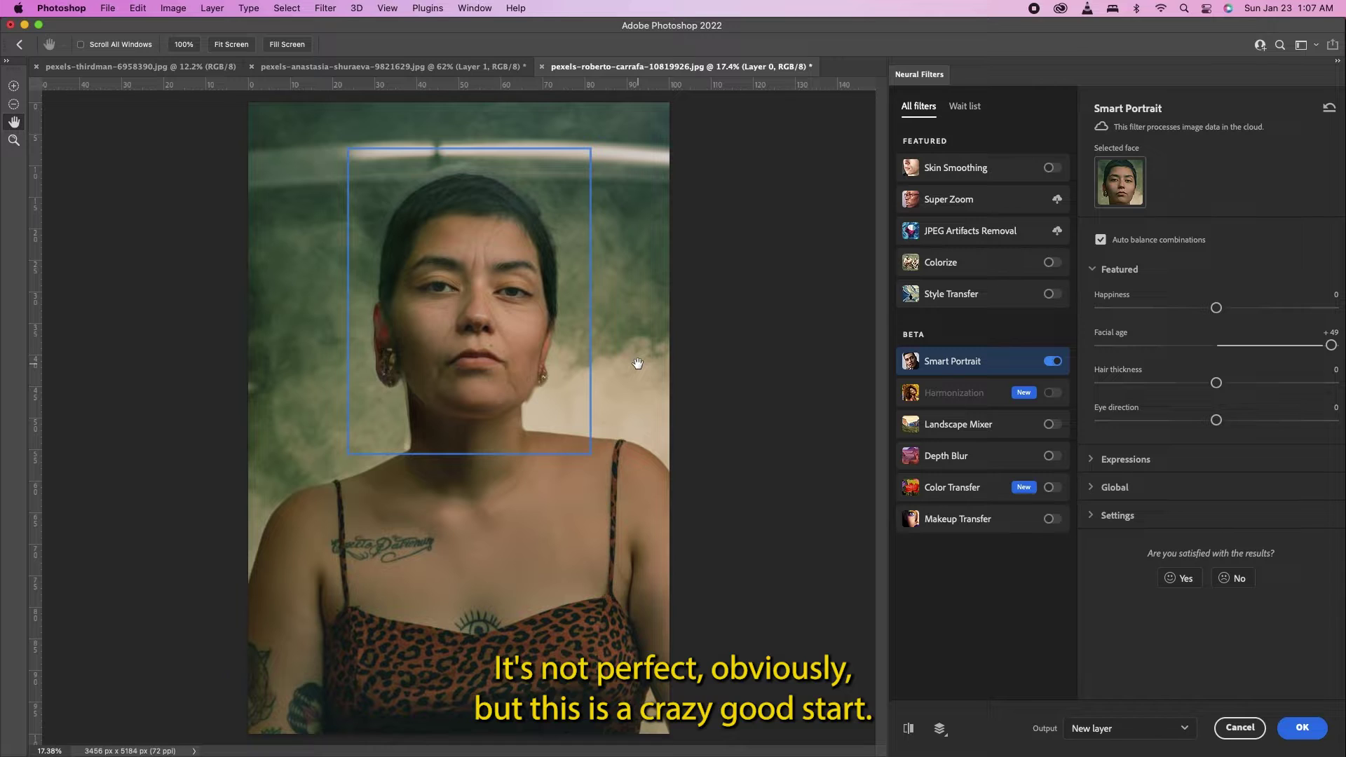
key(z)
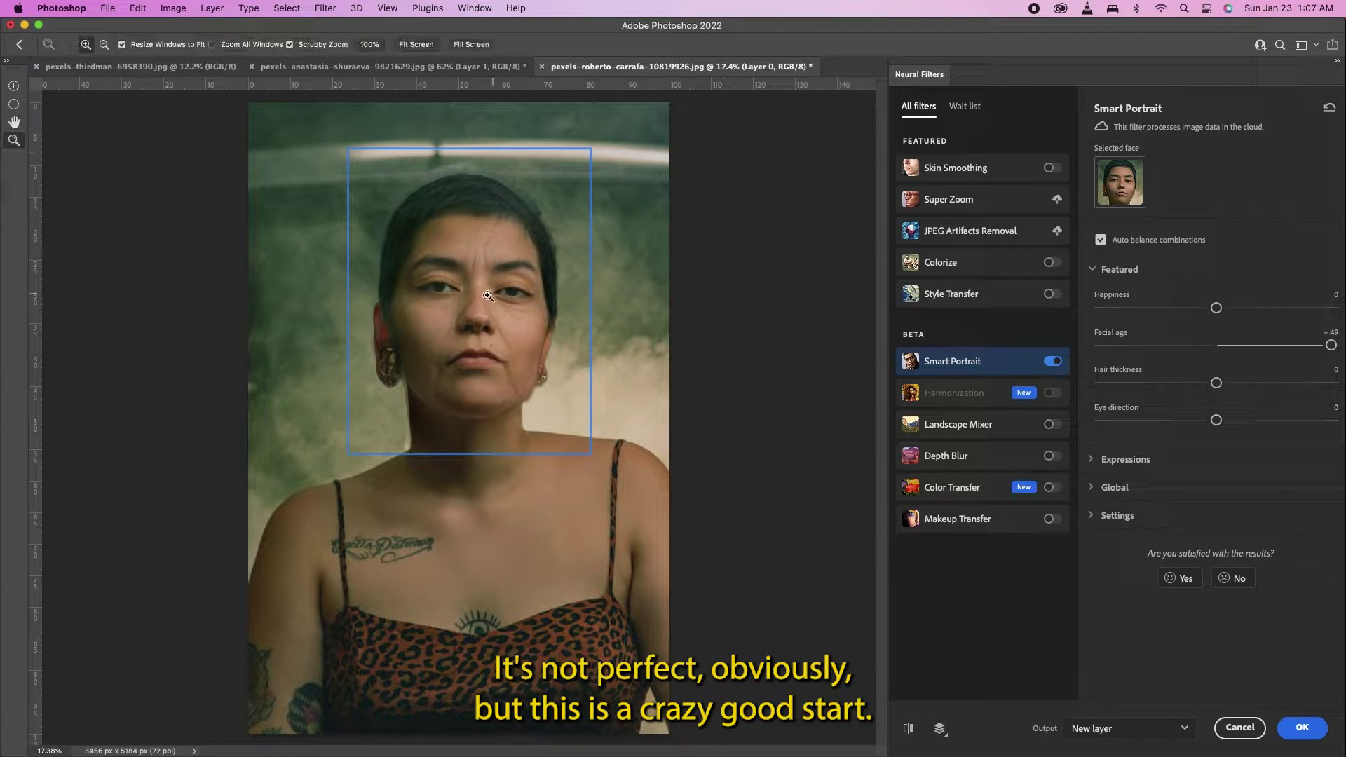
drag(487, 296, 603, 300)
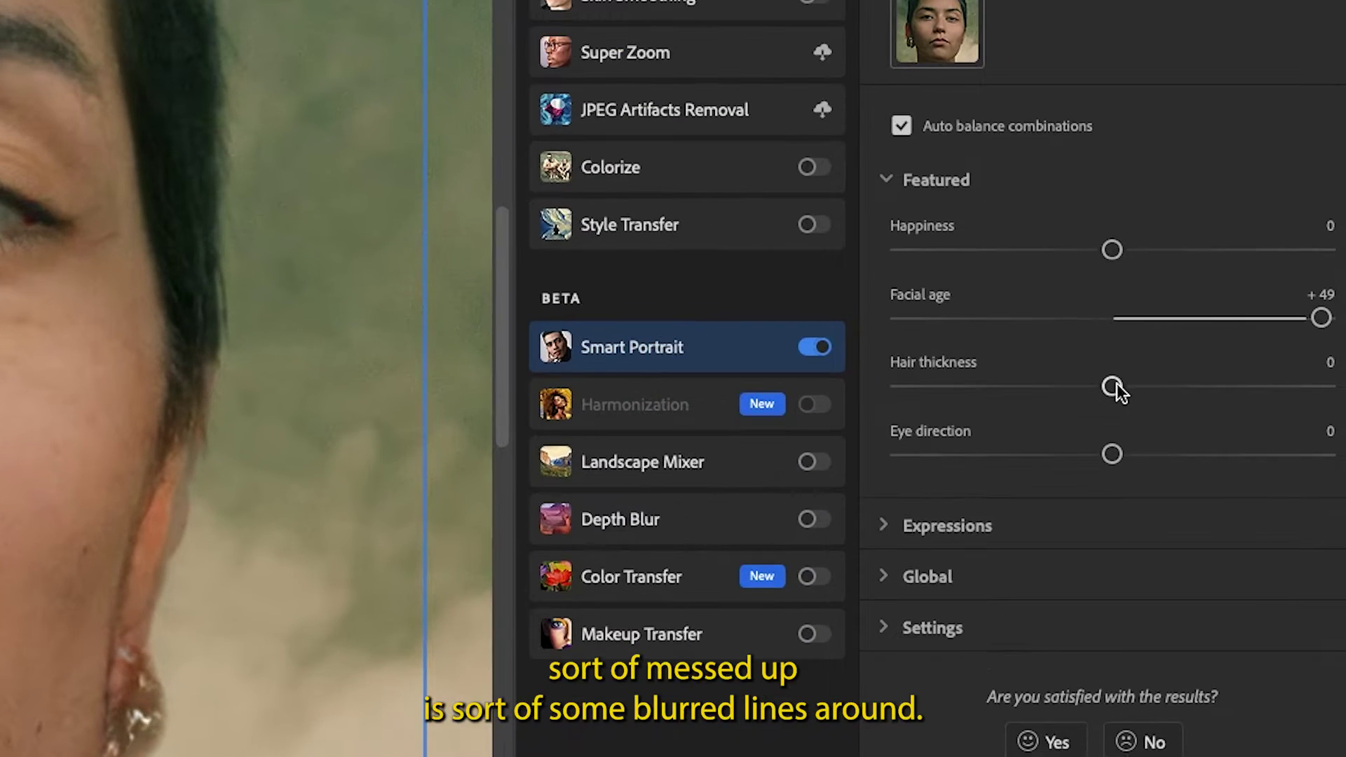
drag(1216, 383, 1219, 383)
drag(1117, 384, 1198, 387)
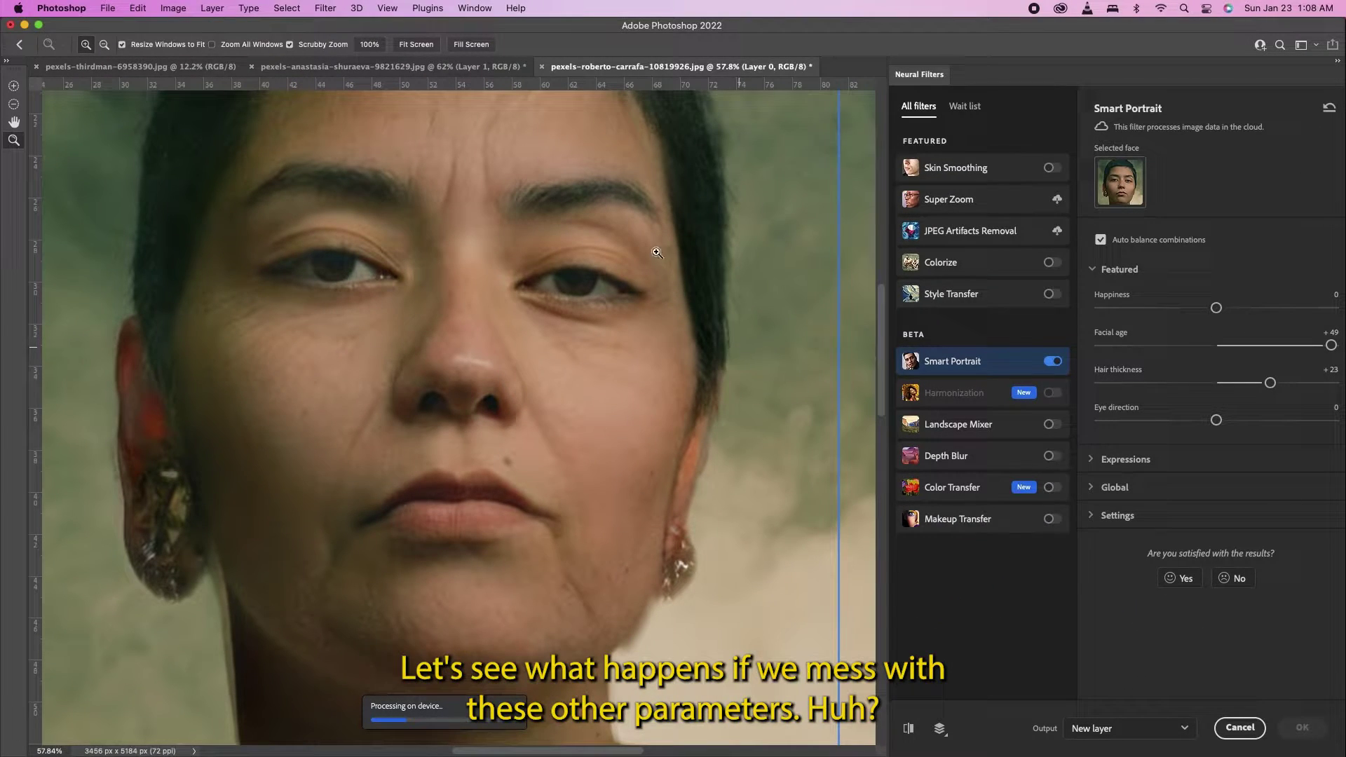
scroll(696, 367, up, 5)
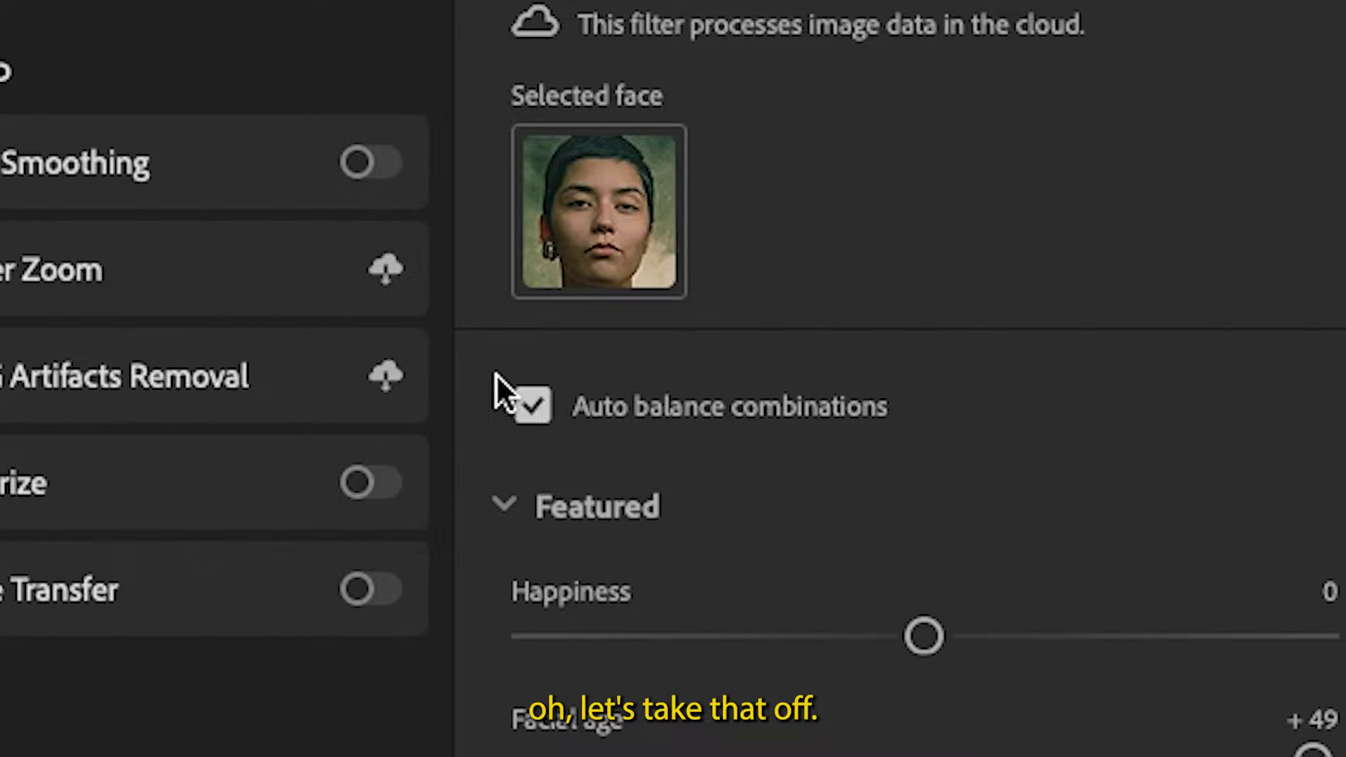
Uncheck Auto balance combinations, set Eye direction to +35, and output as a new layer
click(1100, 239)
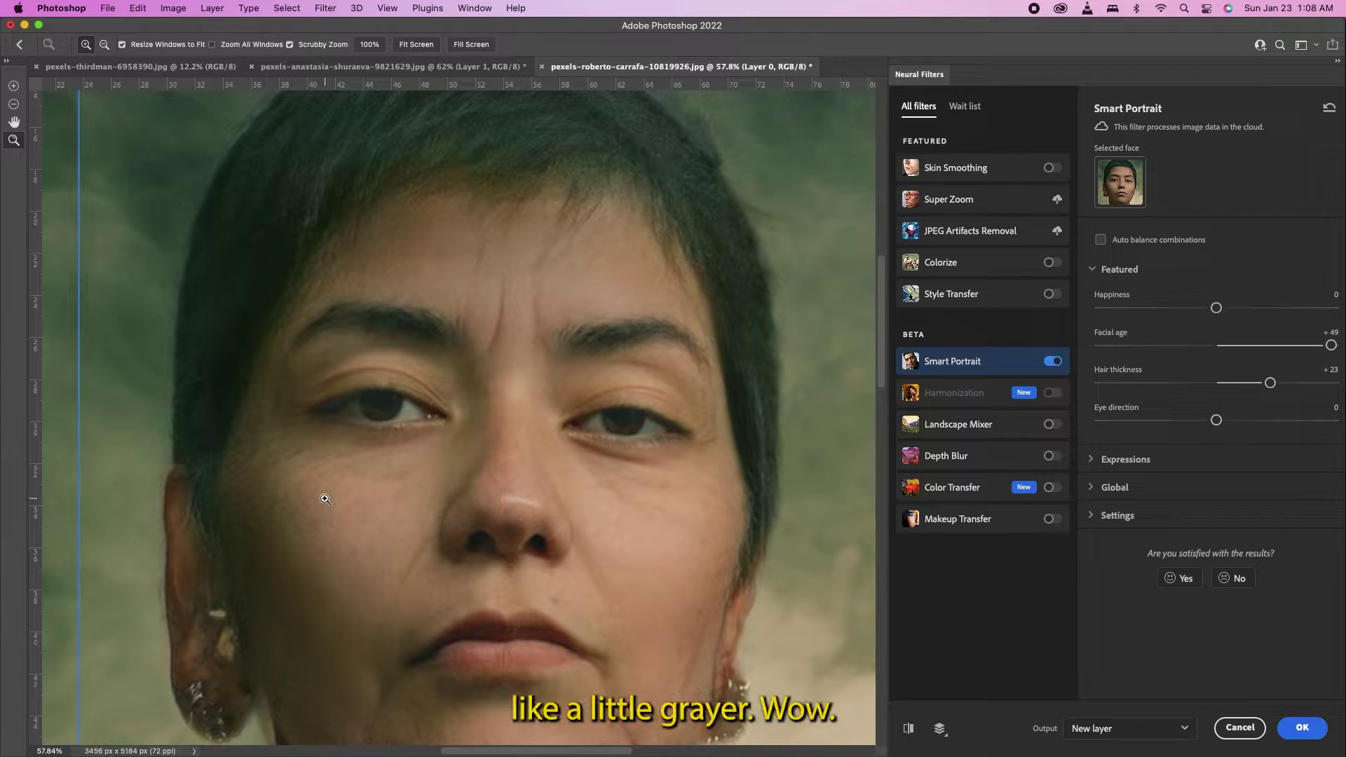
key(super+minus)
key(super+minus)
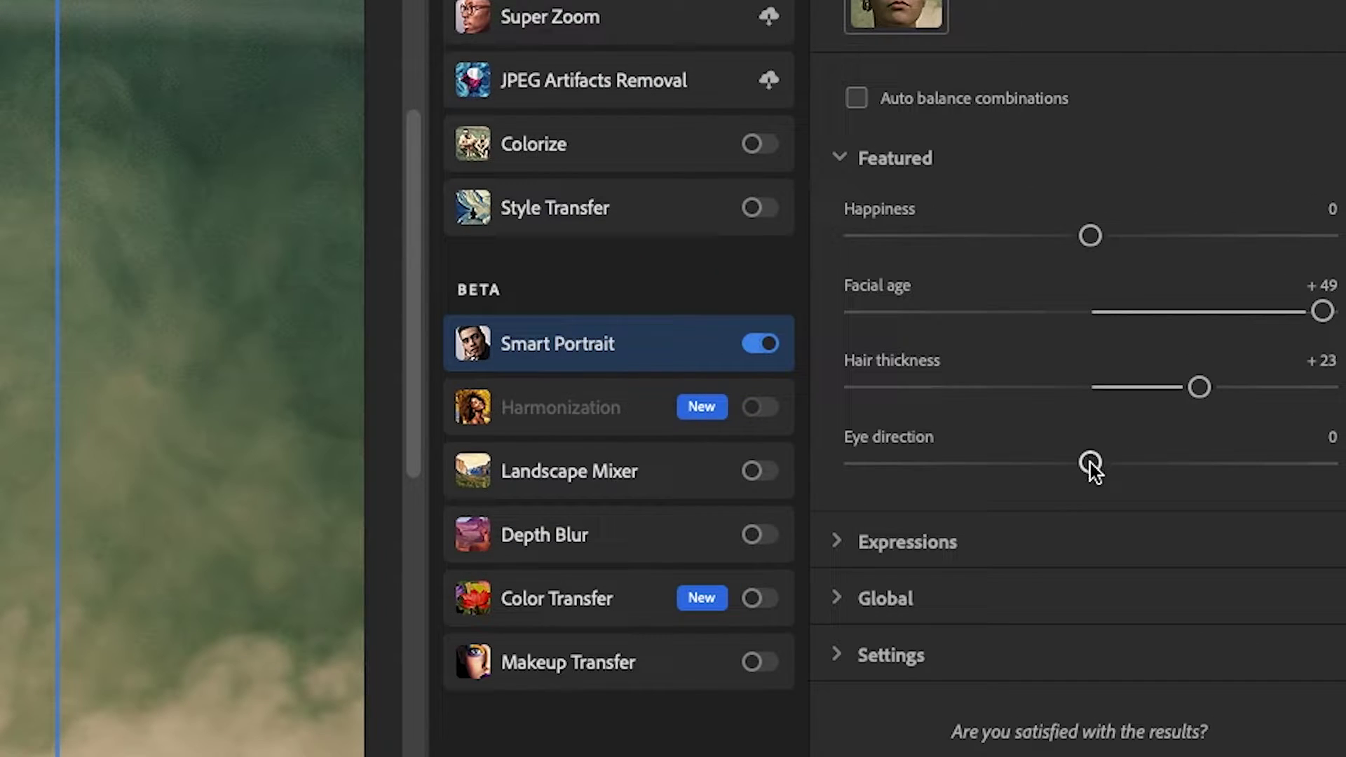
drag(1090, 462, 814, 472)
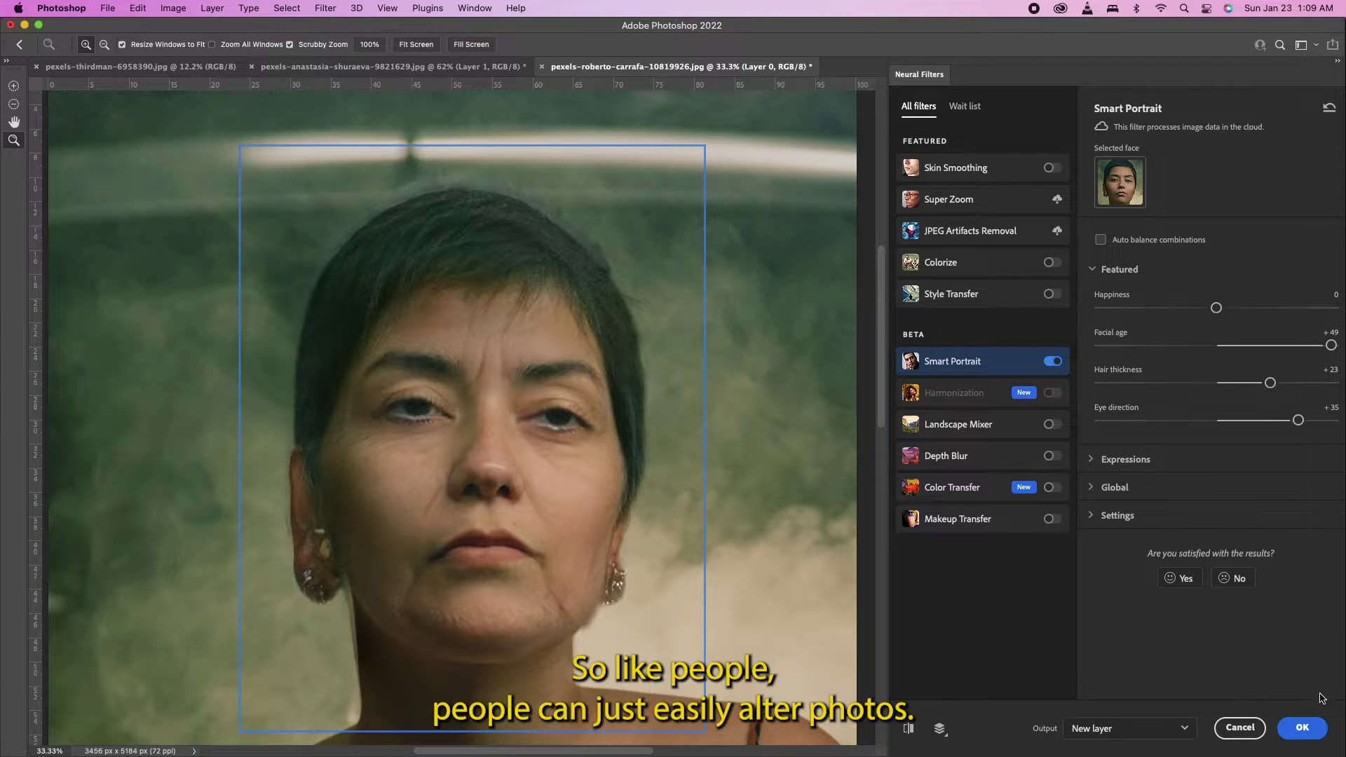
click(1302, 727)
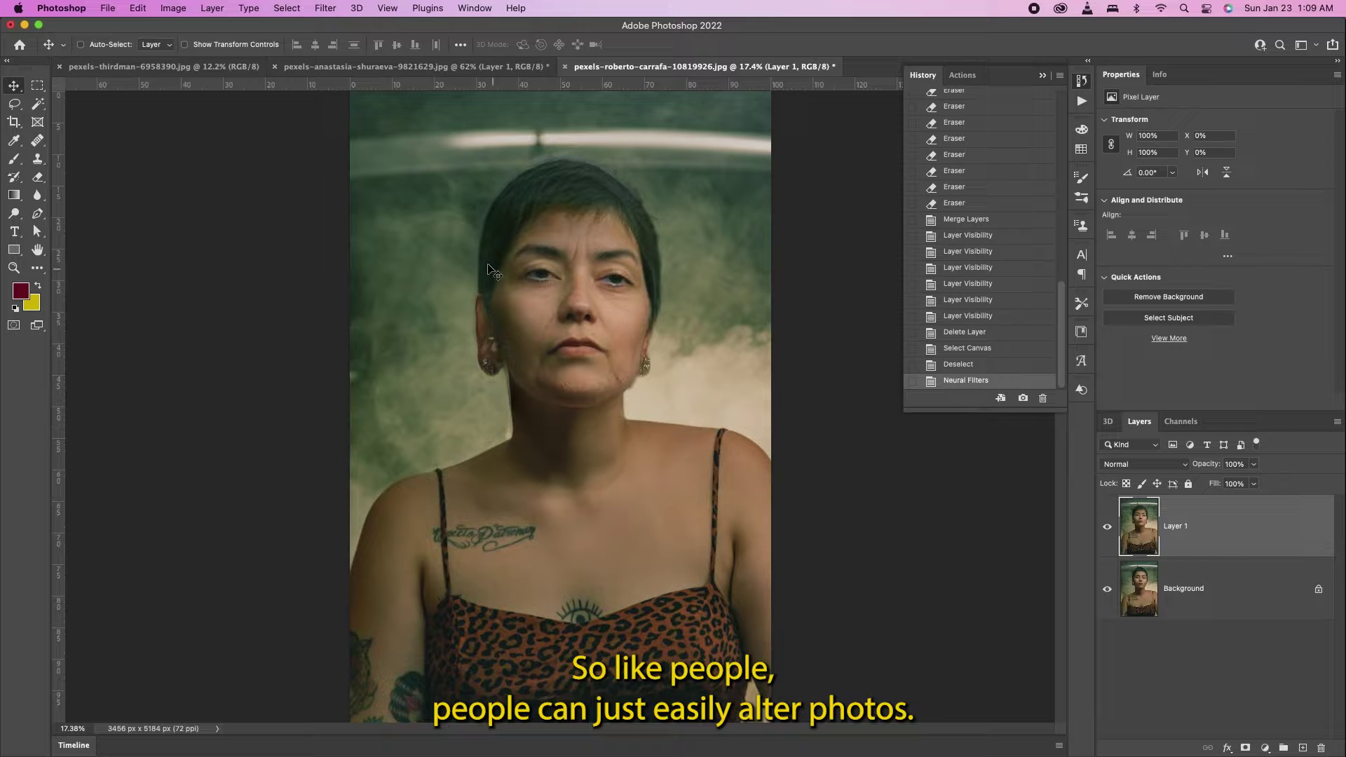
Zoom in on the aged face and toggle Layer 1's visibility twice to compare before and after
key(z)
drag(565, 303, 565, 393)
key(v)
click(1107, 527)
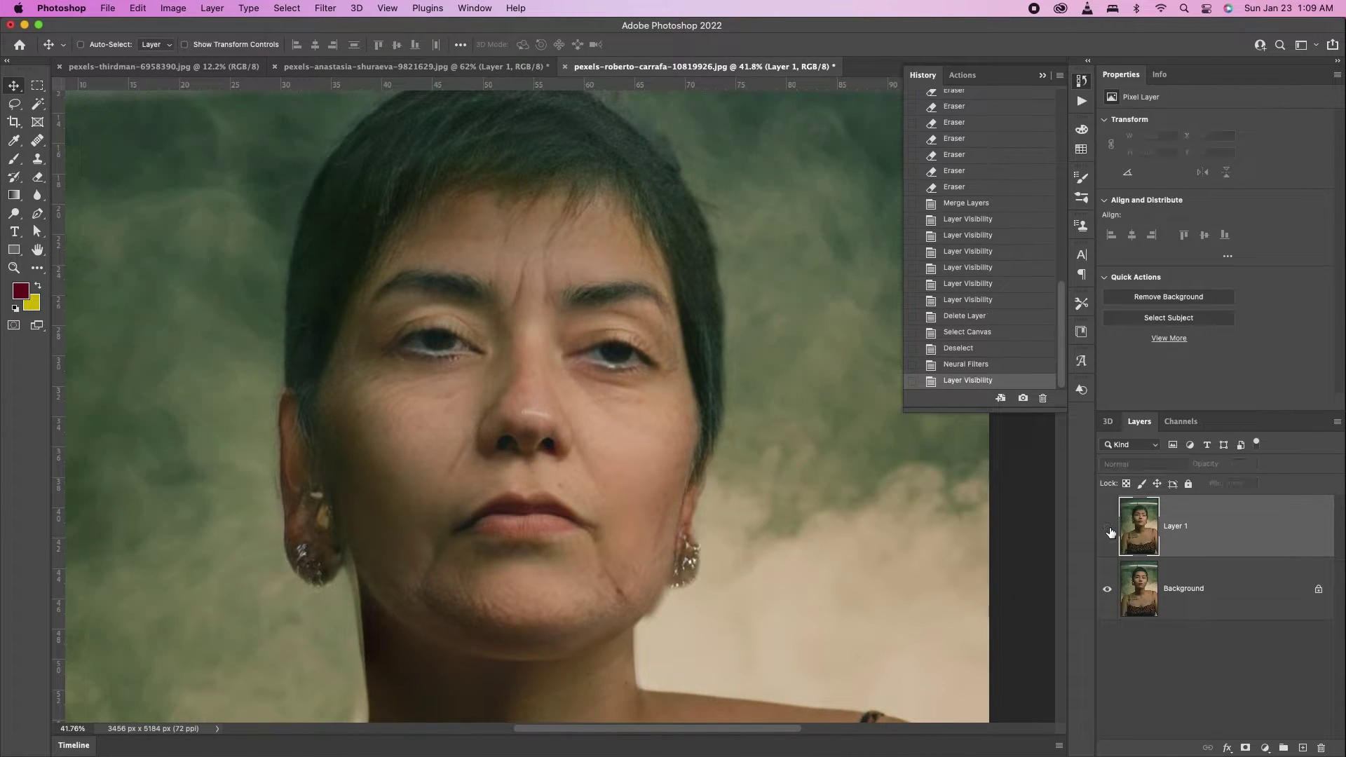
click(1109, 529)
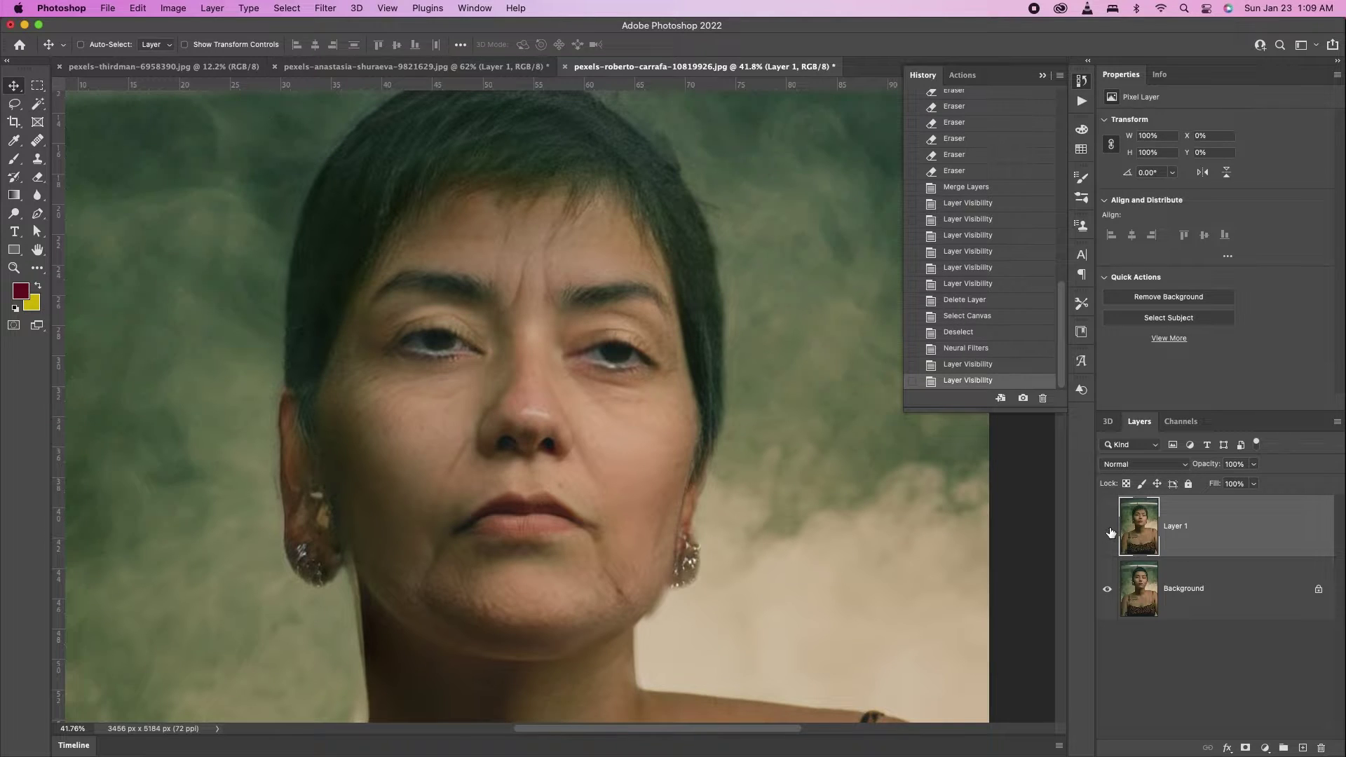
click(1109, 529)
click(1108, 529)
Zoom in close on the jaw and earring and switch to the Eraser
key(z)
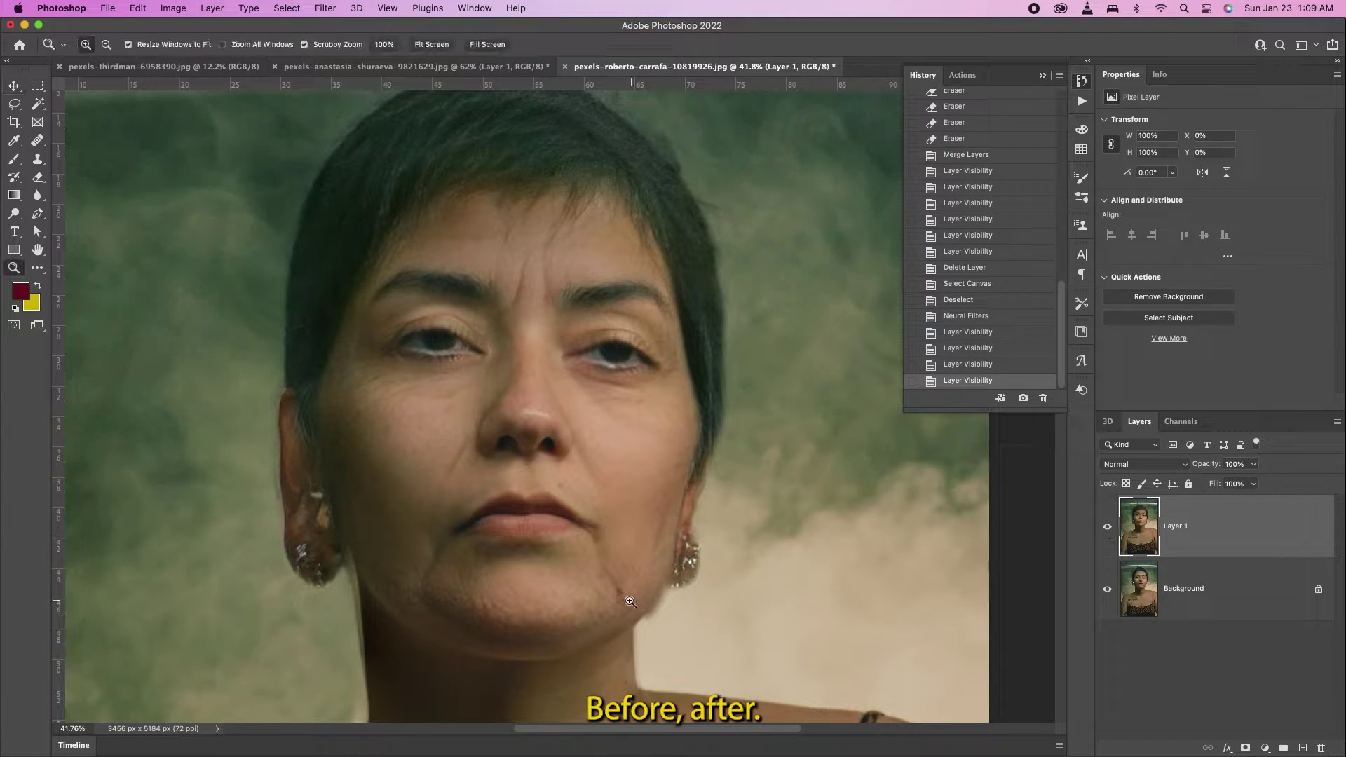
scroll(666, 596, up, 6)
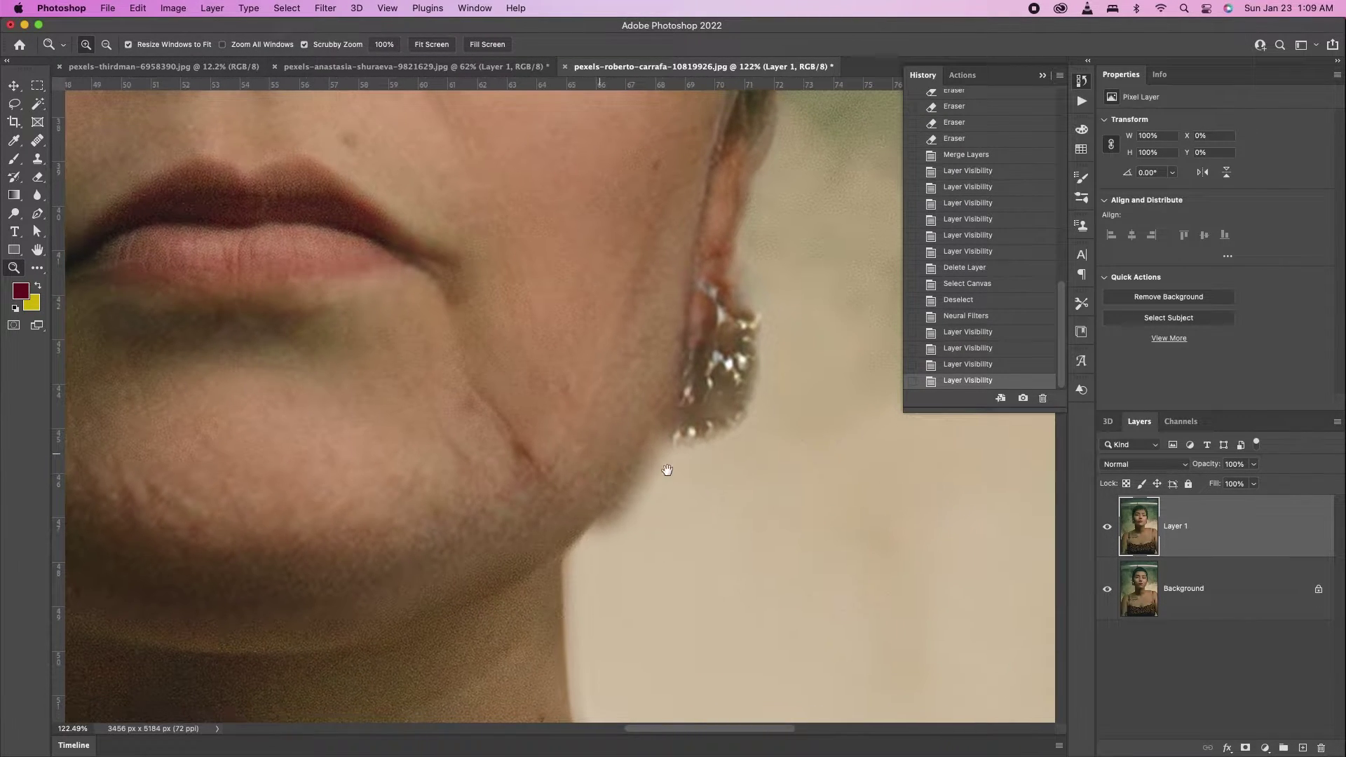
key(e)
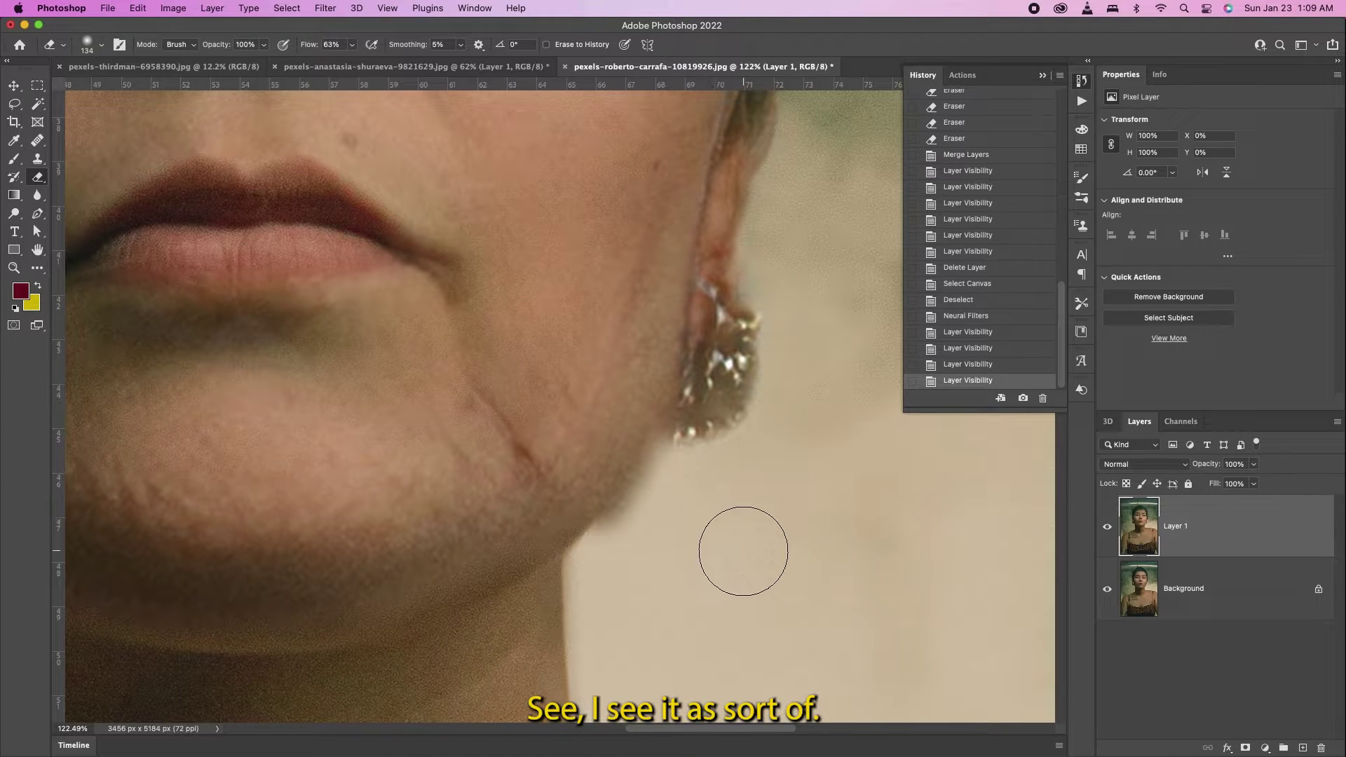
Erase Layer 1's blurred jaw edge and the area around the left earring with a smaller eraser
key(bracketleft)
key(bracketleft)
key(bracketleft)
key(bracketleft)
key(bracketleft)
key(bracketleft)
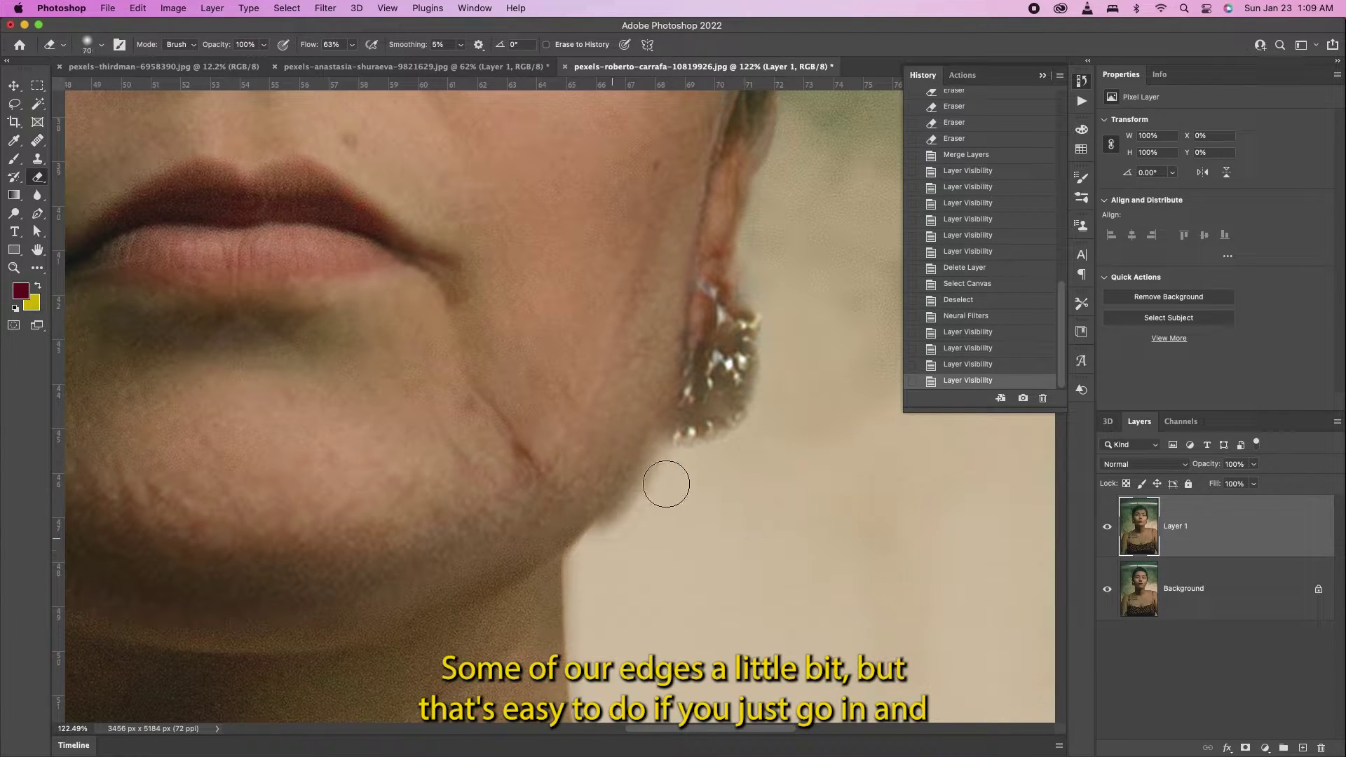
mouse_move(601, 546)
mouse_down()
mouse_move(667, 460)
mouse_move(649, 490)
mouse_move(667, 465)
mouse_move(666, 486)
mouse_up()
key(bracketleft)
scroll(477, 366, down, 5)
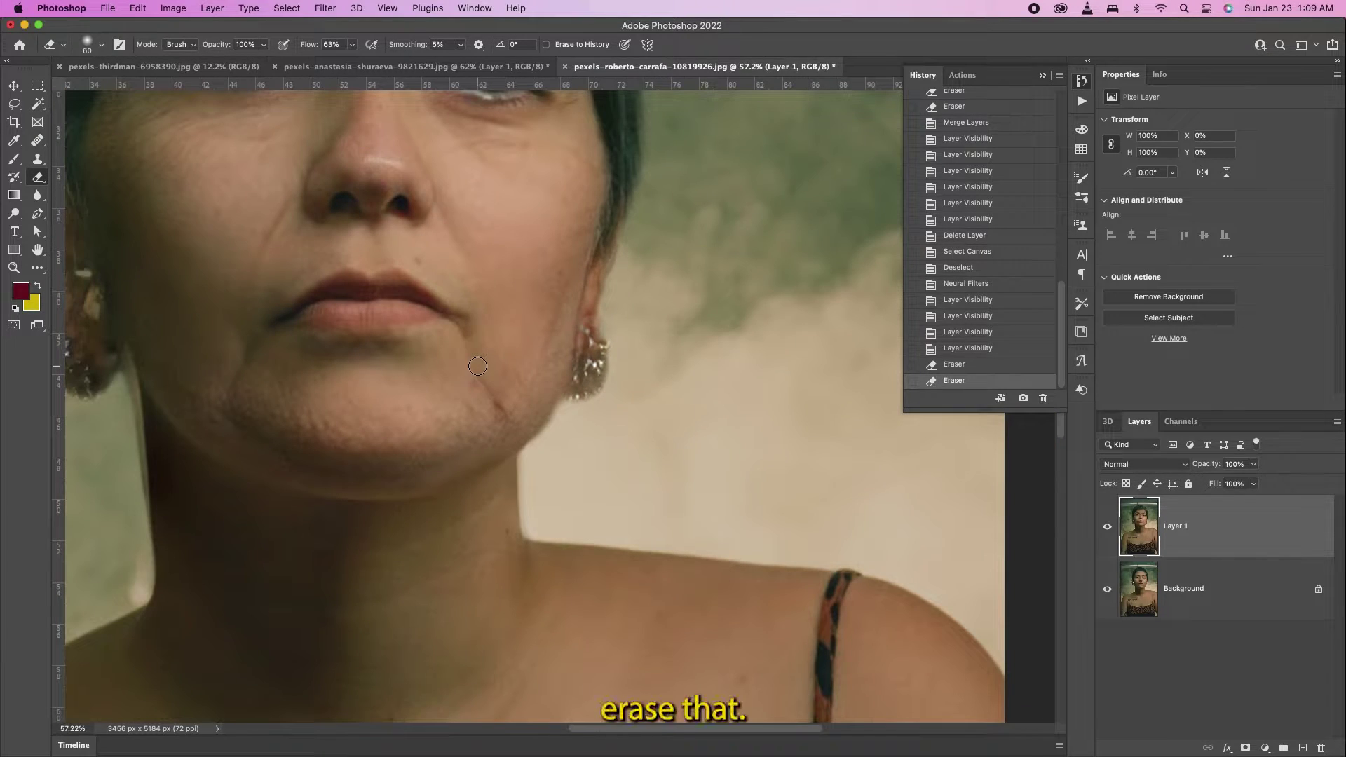
scroll(477, 365, down, 4)
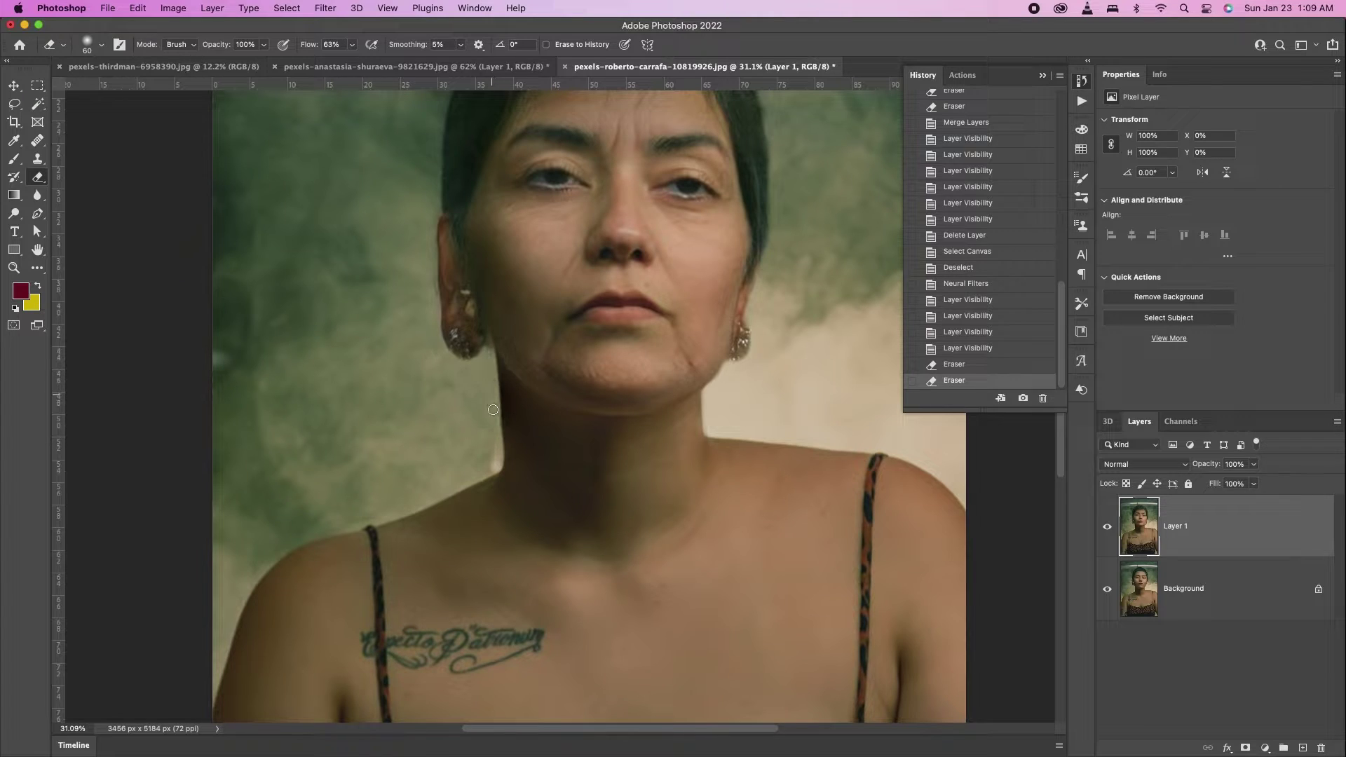
drag(489, 342, 494, 406)
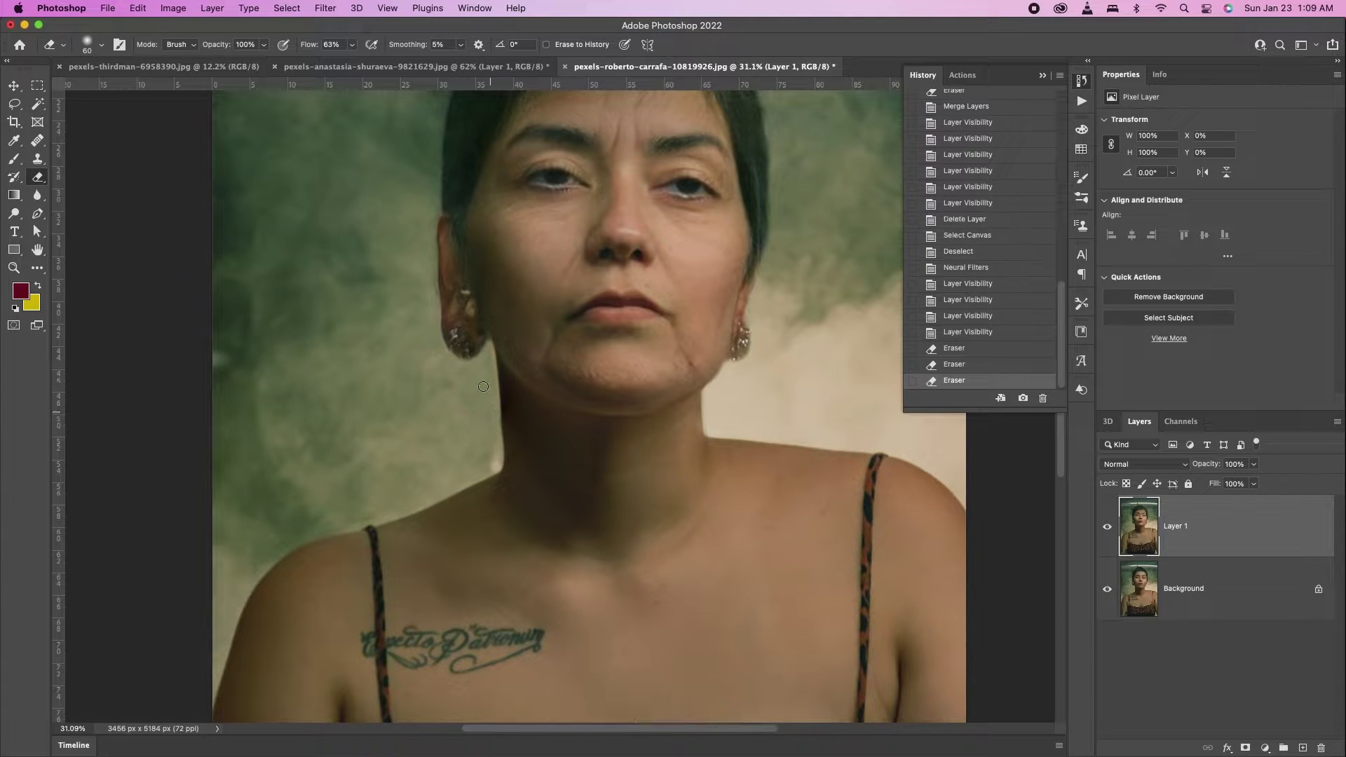
drag(457, 366, 456, 417)
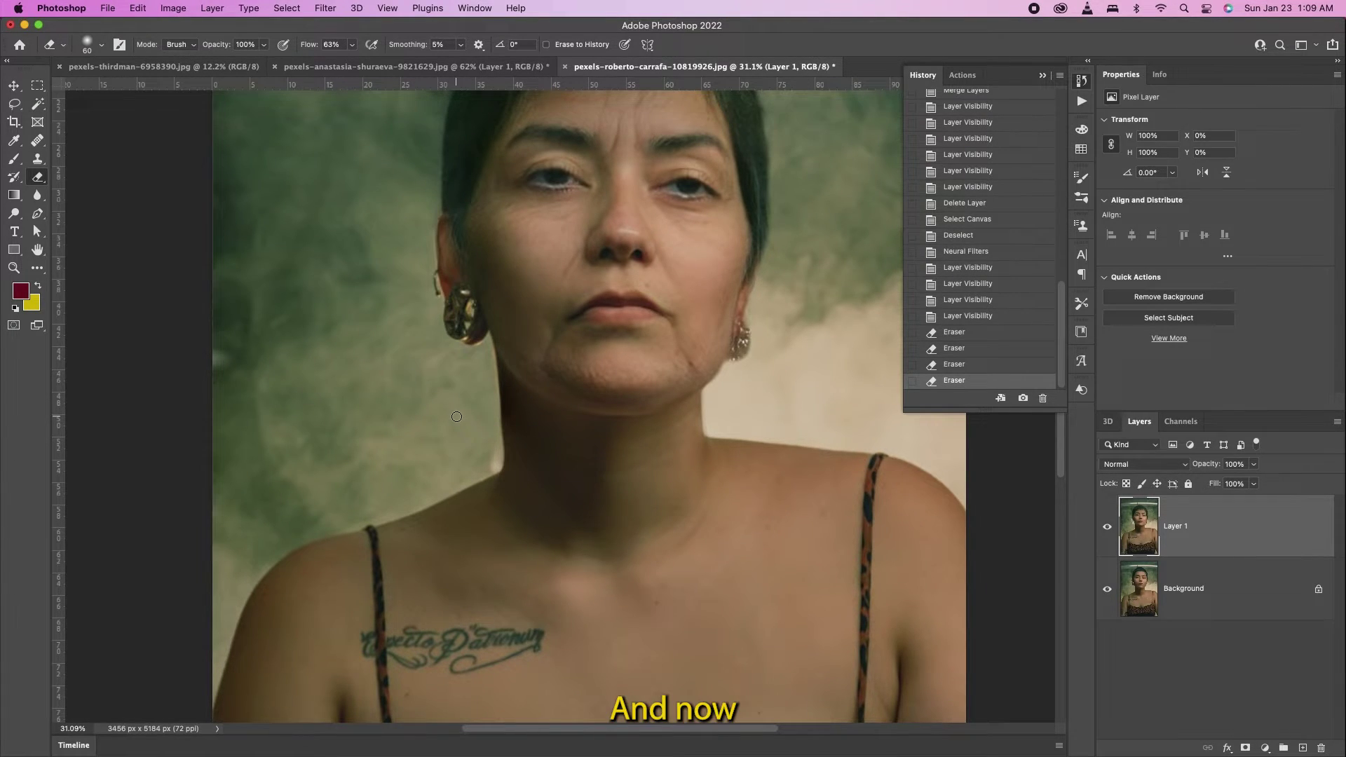
Switch to the Brush and set the new layer to Overlay at 61% opacity
key(b)
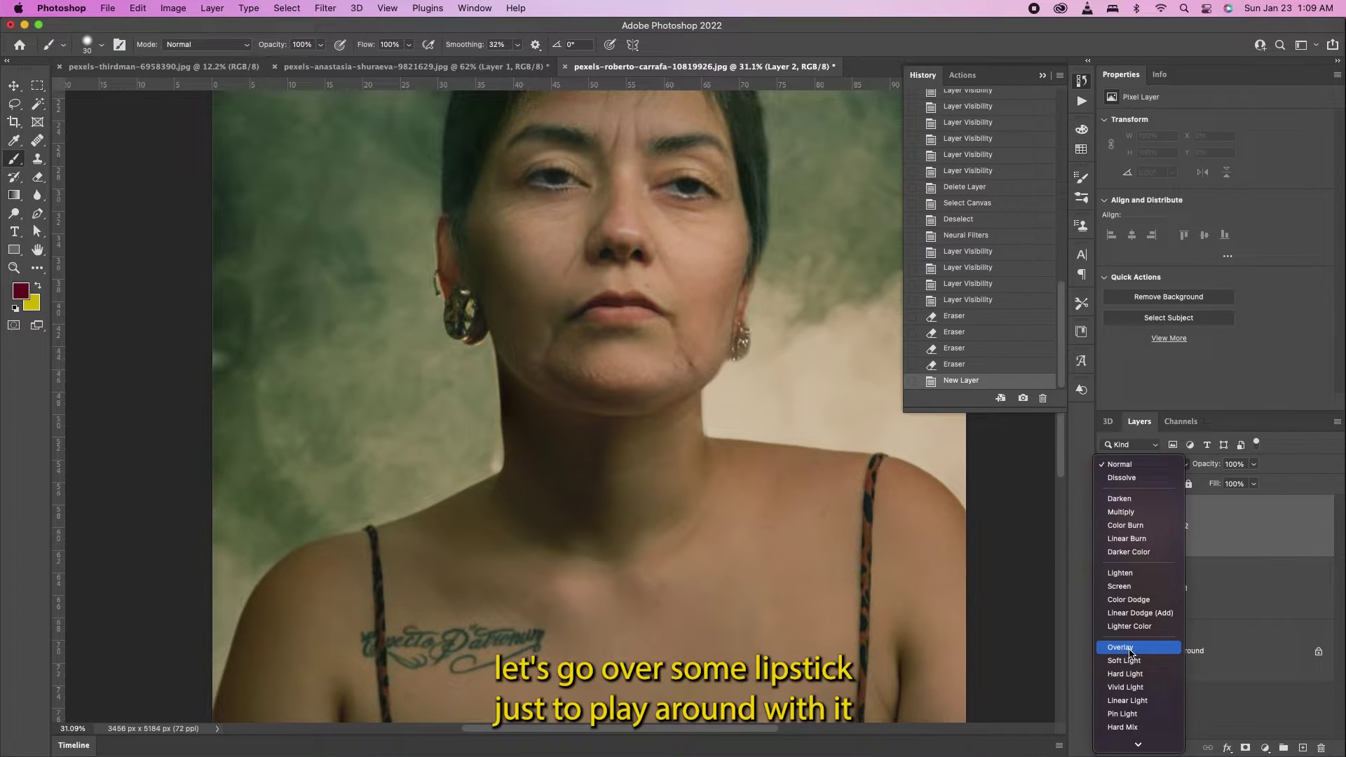
click(1129, 643)
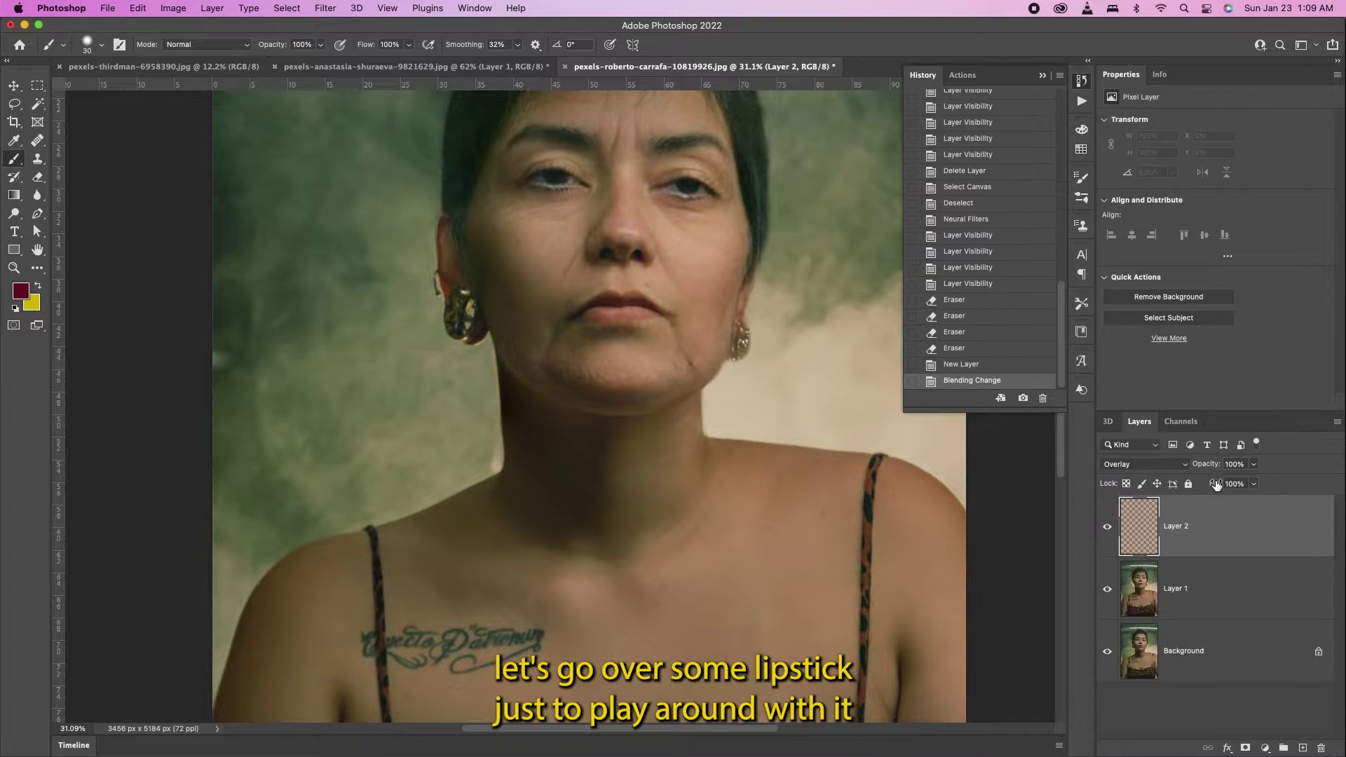
drag(1216, 465, 1187, 465)
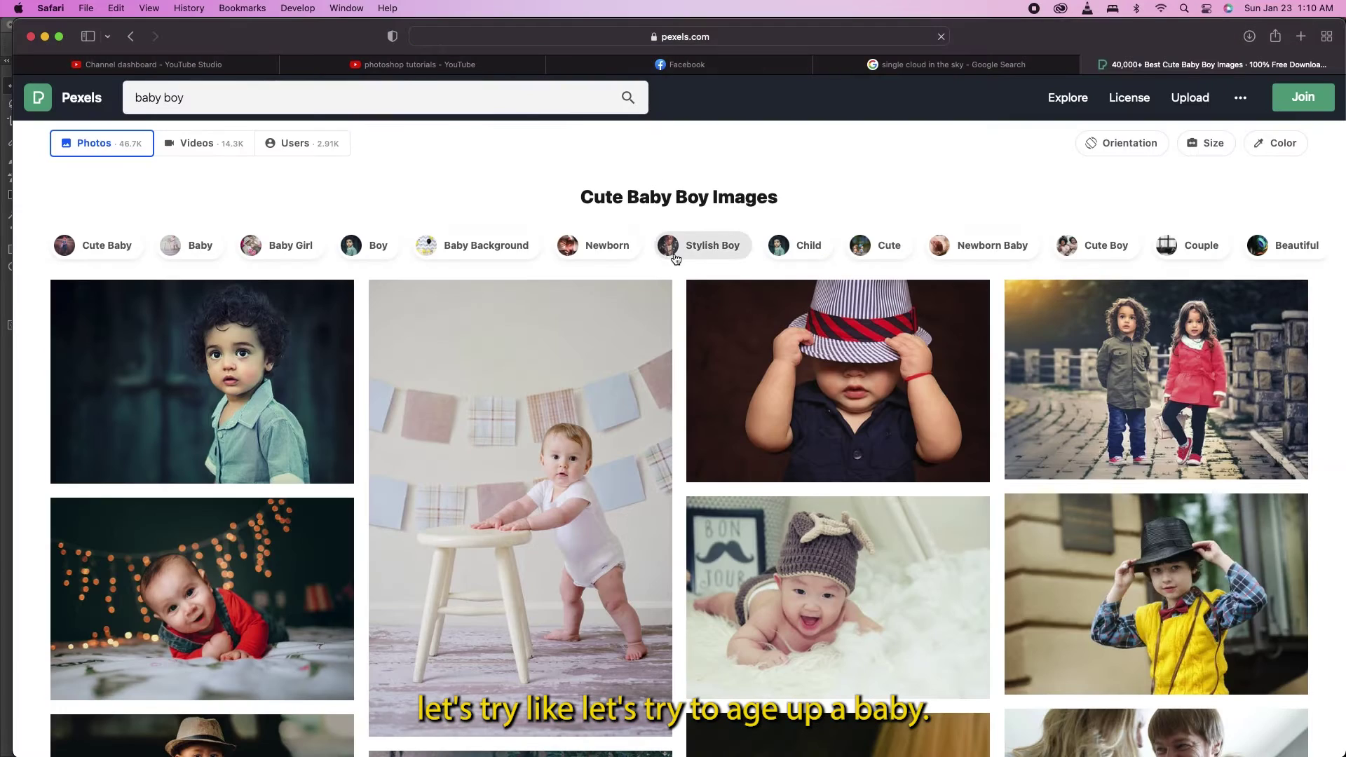
Enlarge the curly-haired toddler in the blue shirt and copy the image
scroll(197, 284, down, 1)
click(196, 285)
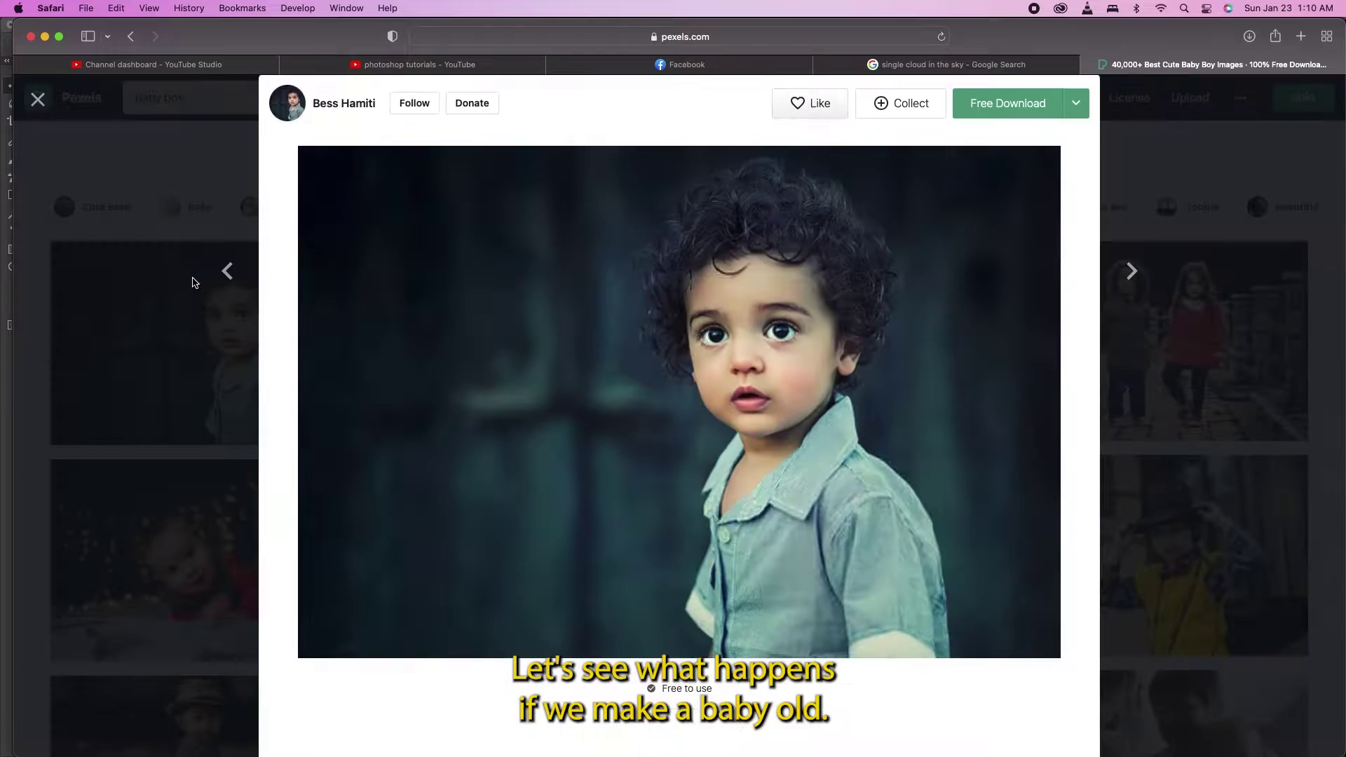
right_click(587, 356)
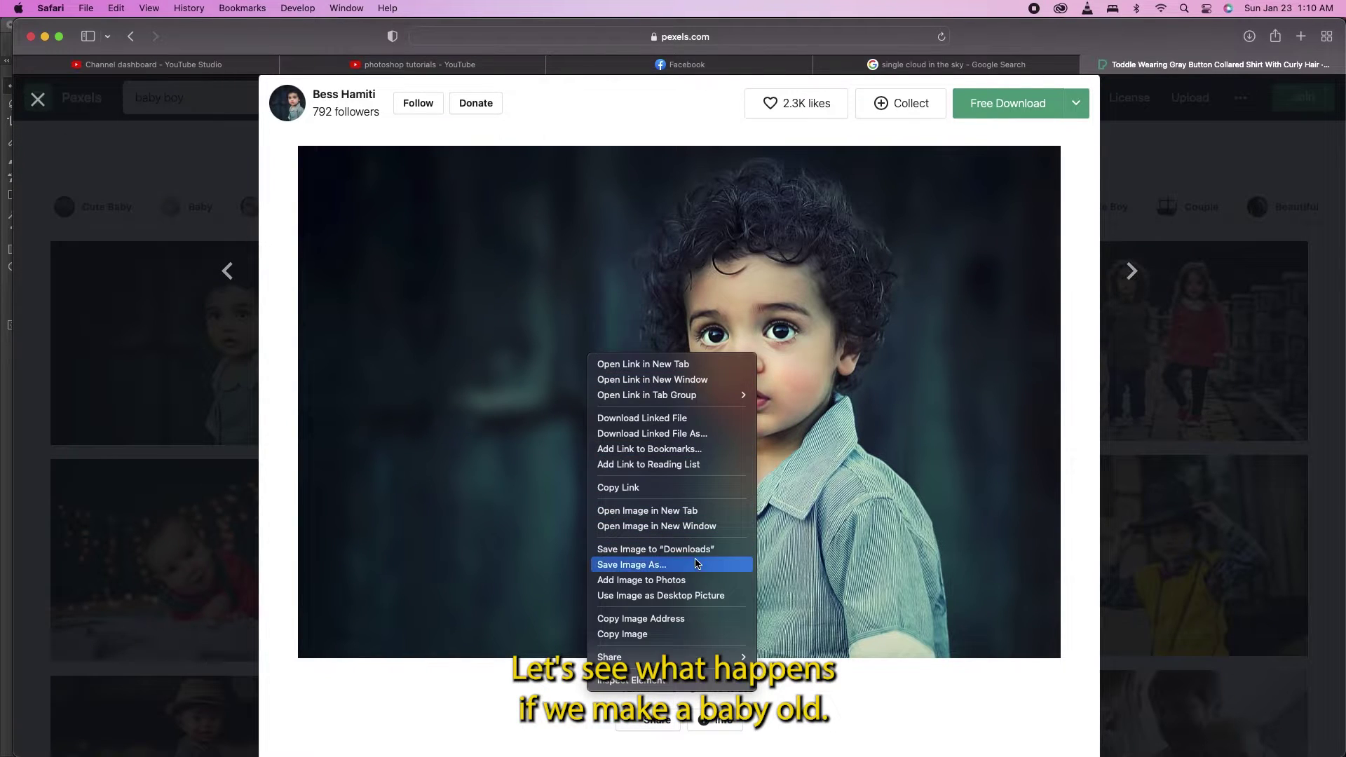
click(682, 635)
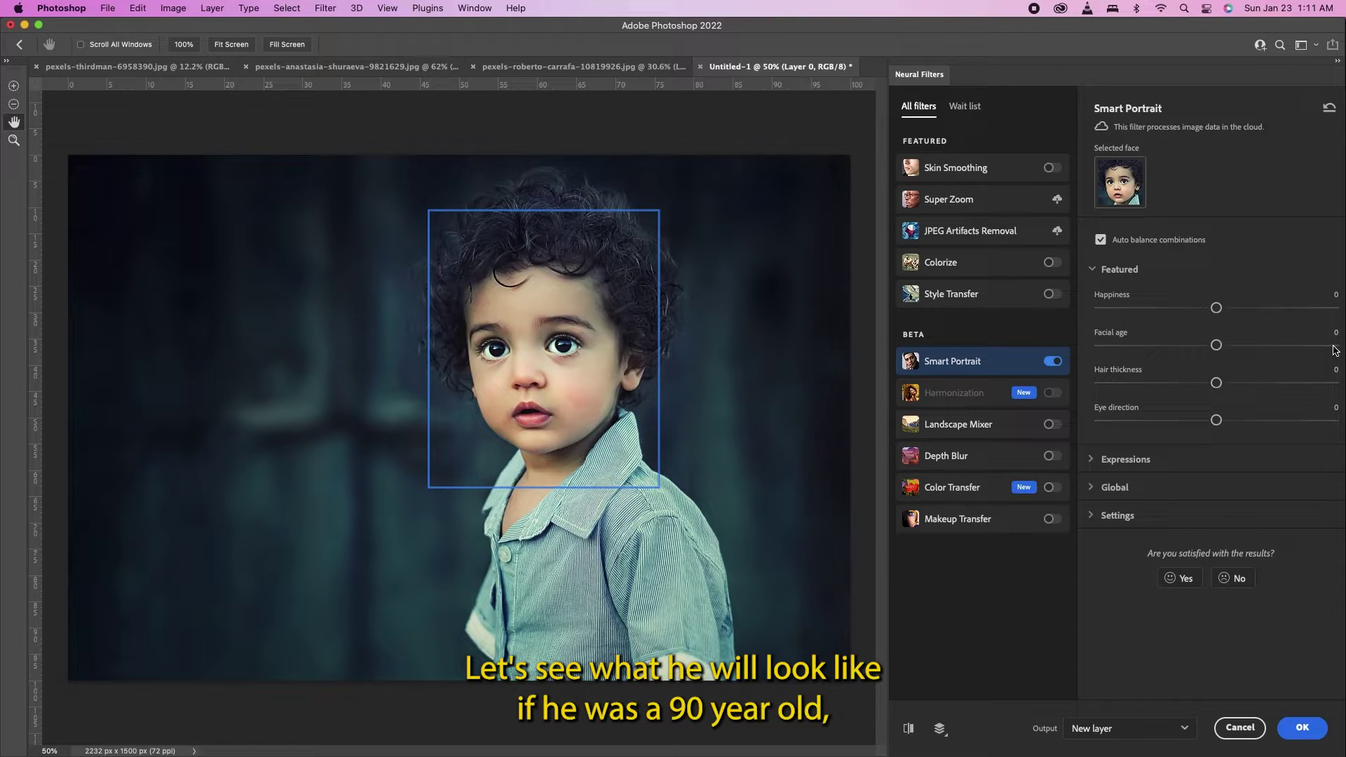
Max Facial age at +50, try Eye direction -36 and -16, reset it to 0, and apply
drag(1216, 345, 1340, 361)
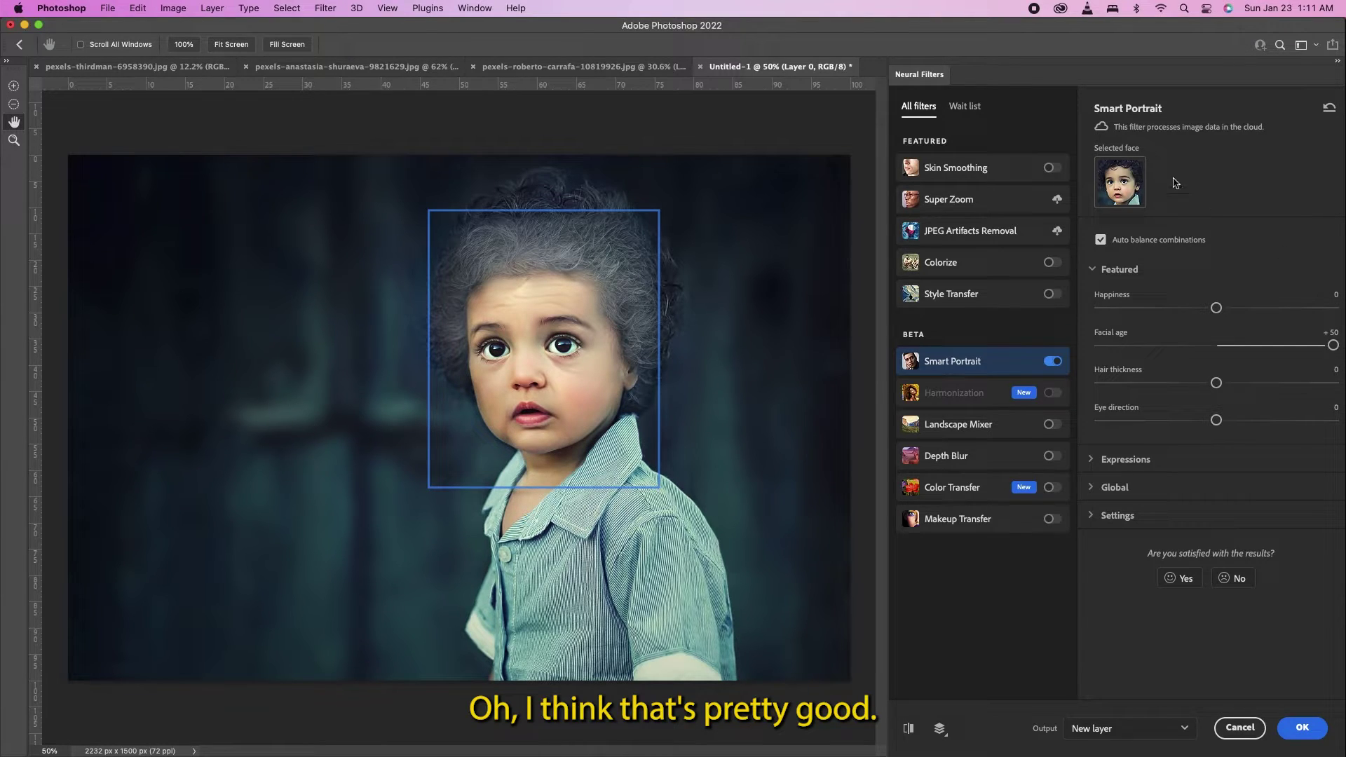
scroll(659, 211, up, 2)
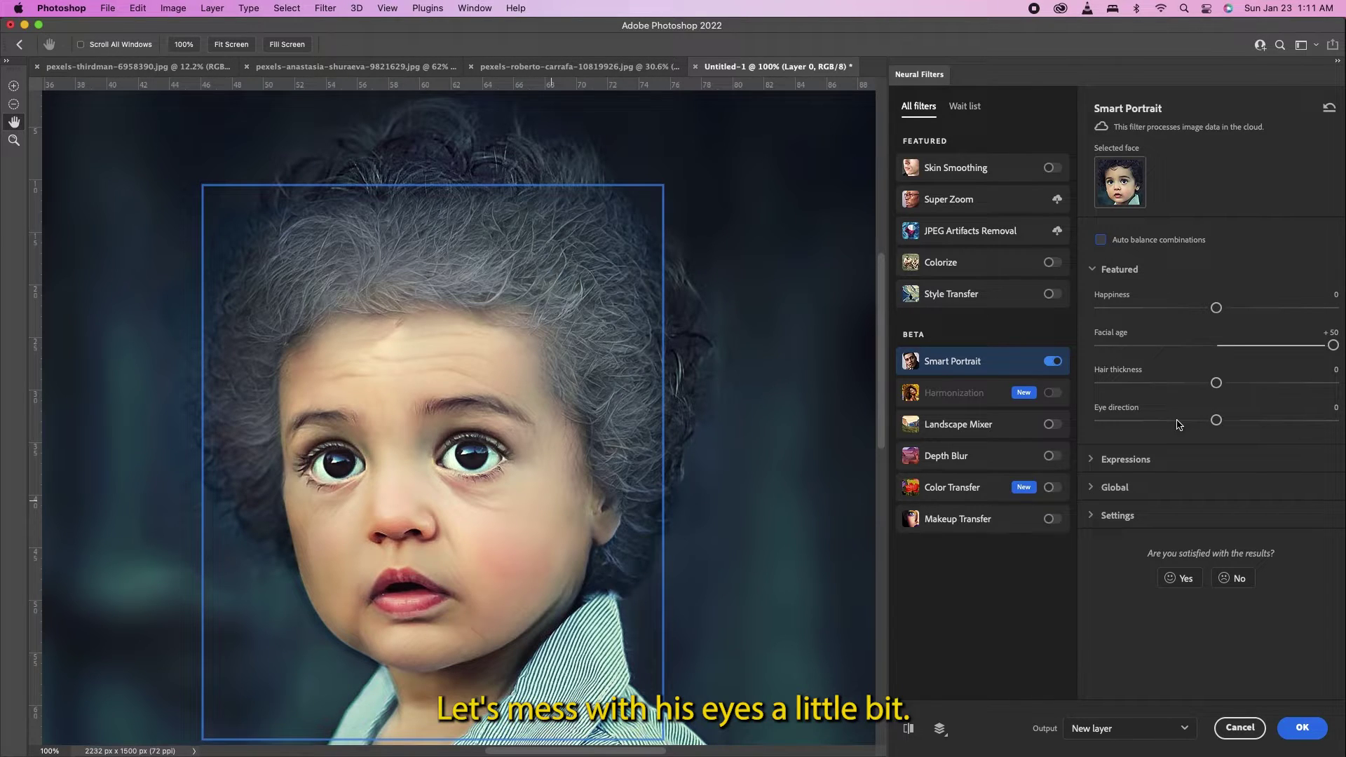
drag(1216, 420, 1131, 423)
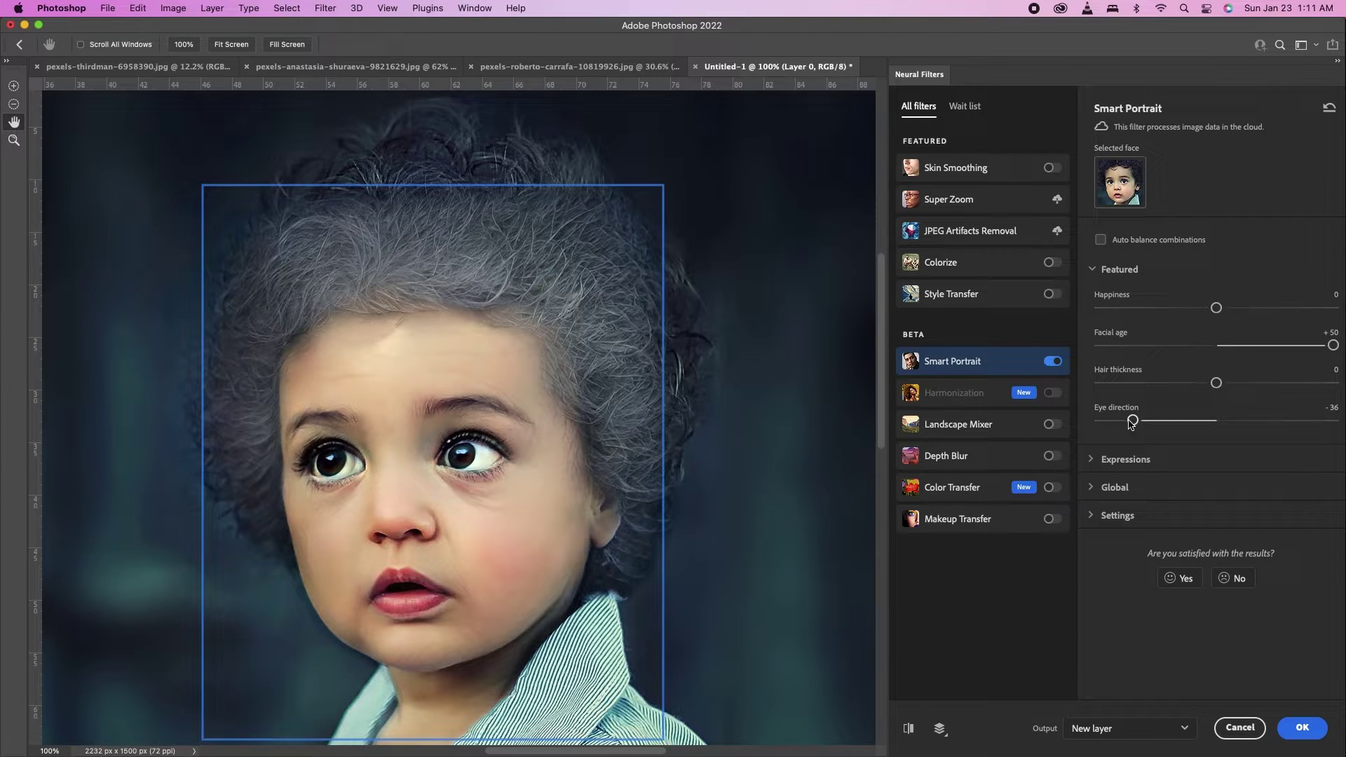
drag(1132, 420, 1178, 420)
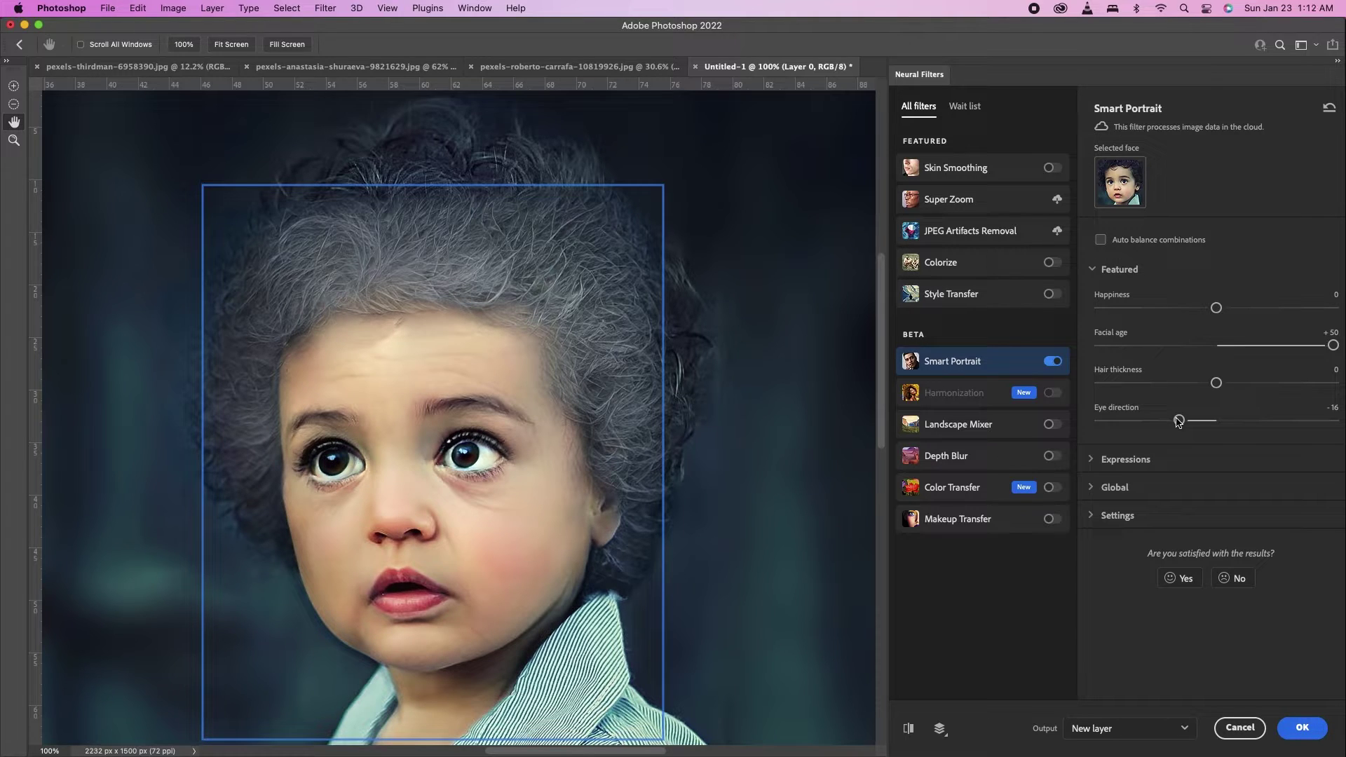
drag(1179, 421, 1216, 421)
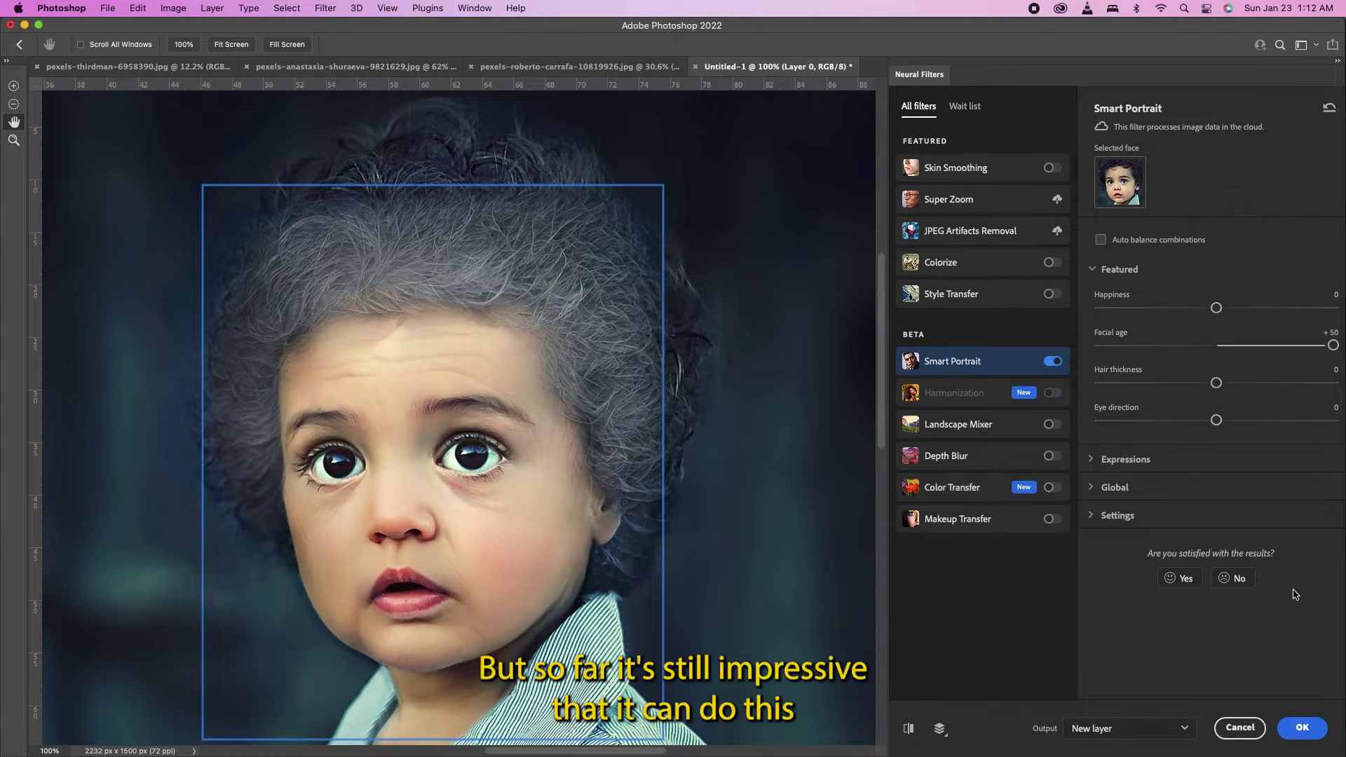
click(1292, 727)
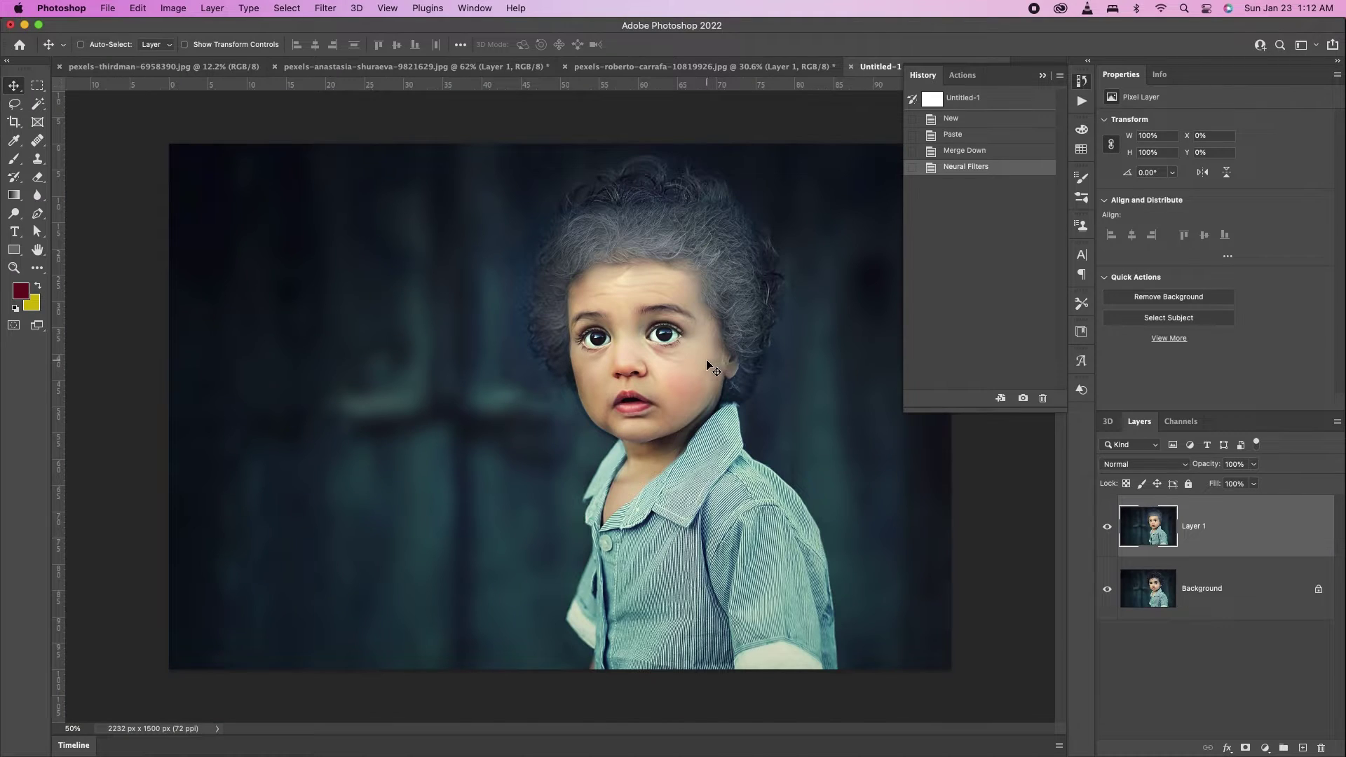
Toggle Layer 1 to compare the aged toddler, then open Neural Filters on the older man's portrait
click(1103, 534)
click(1103, 534)
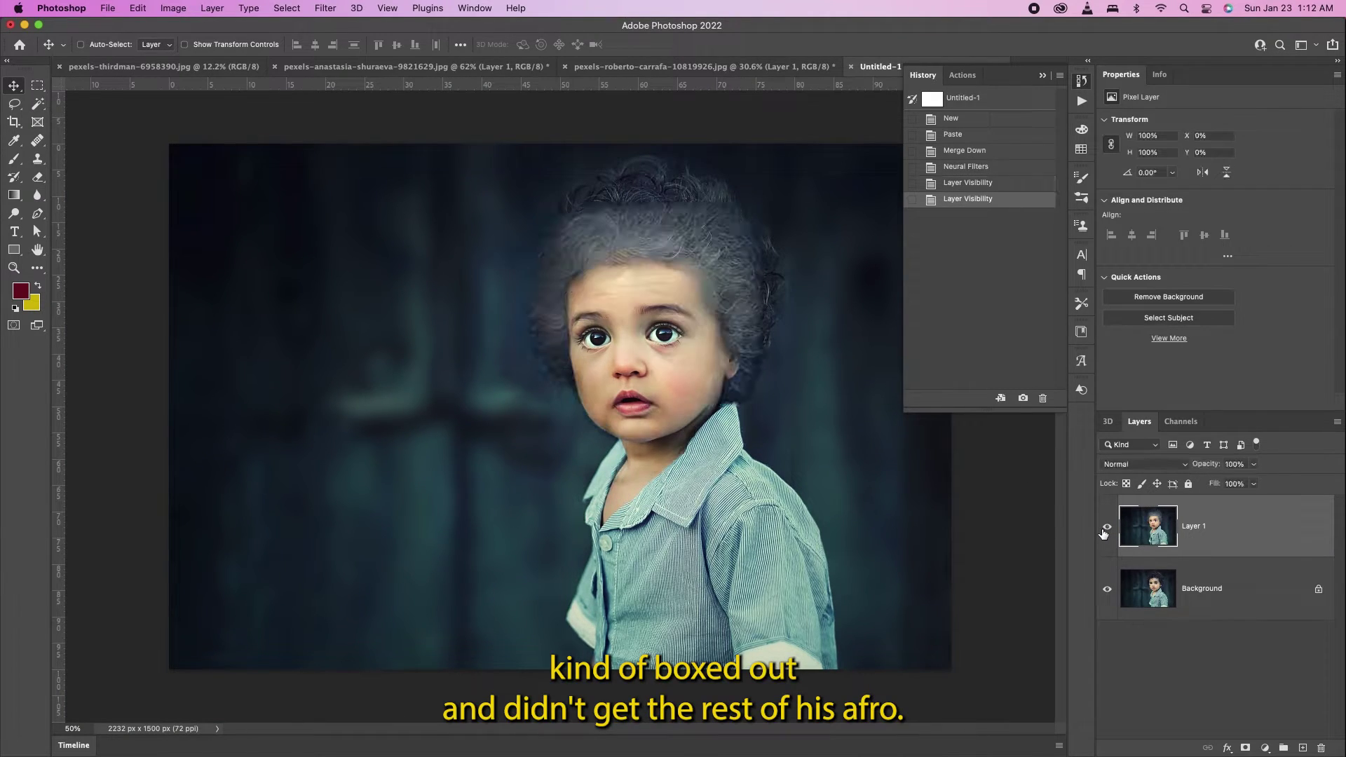
click(1103, 534)
click(1103, 534)
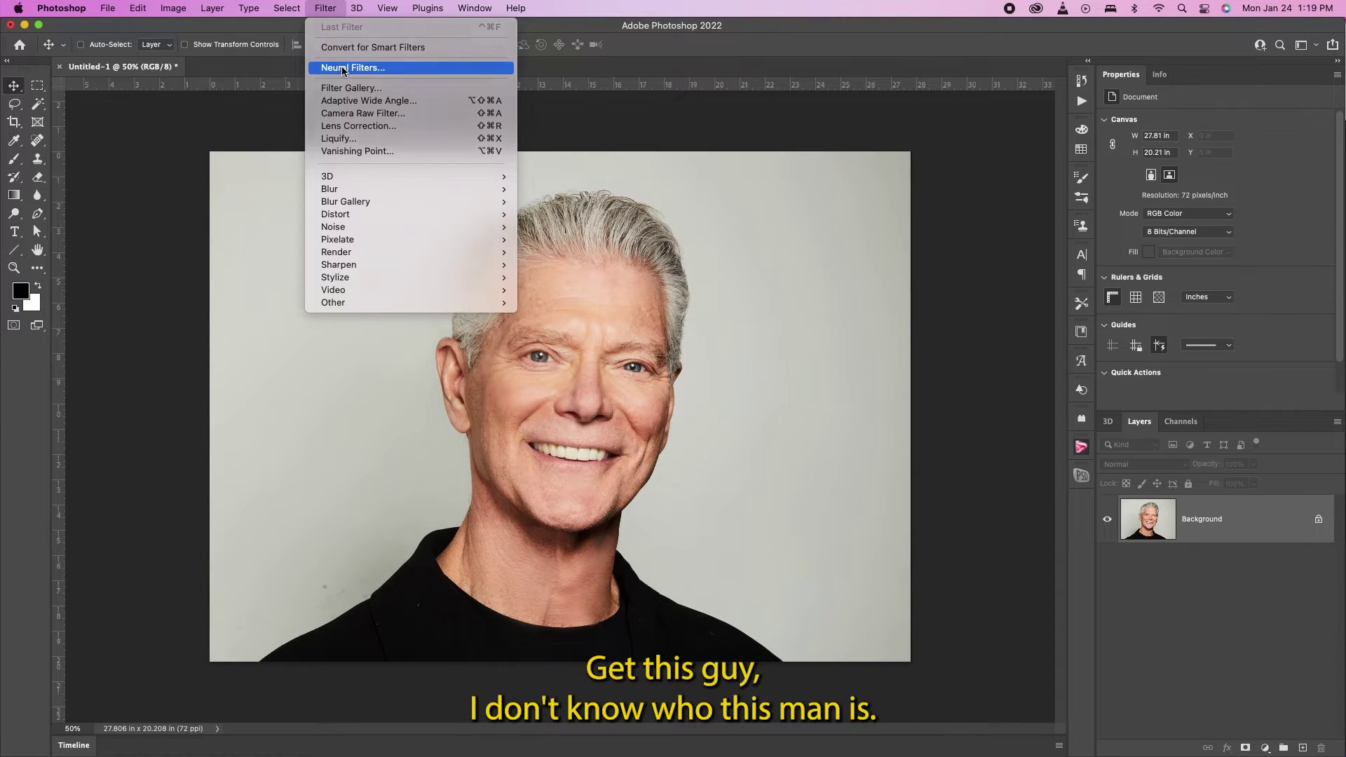
click(344, 68)
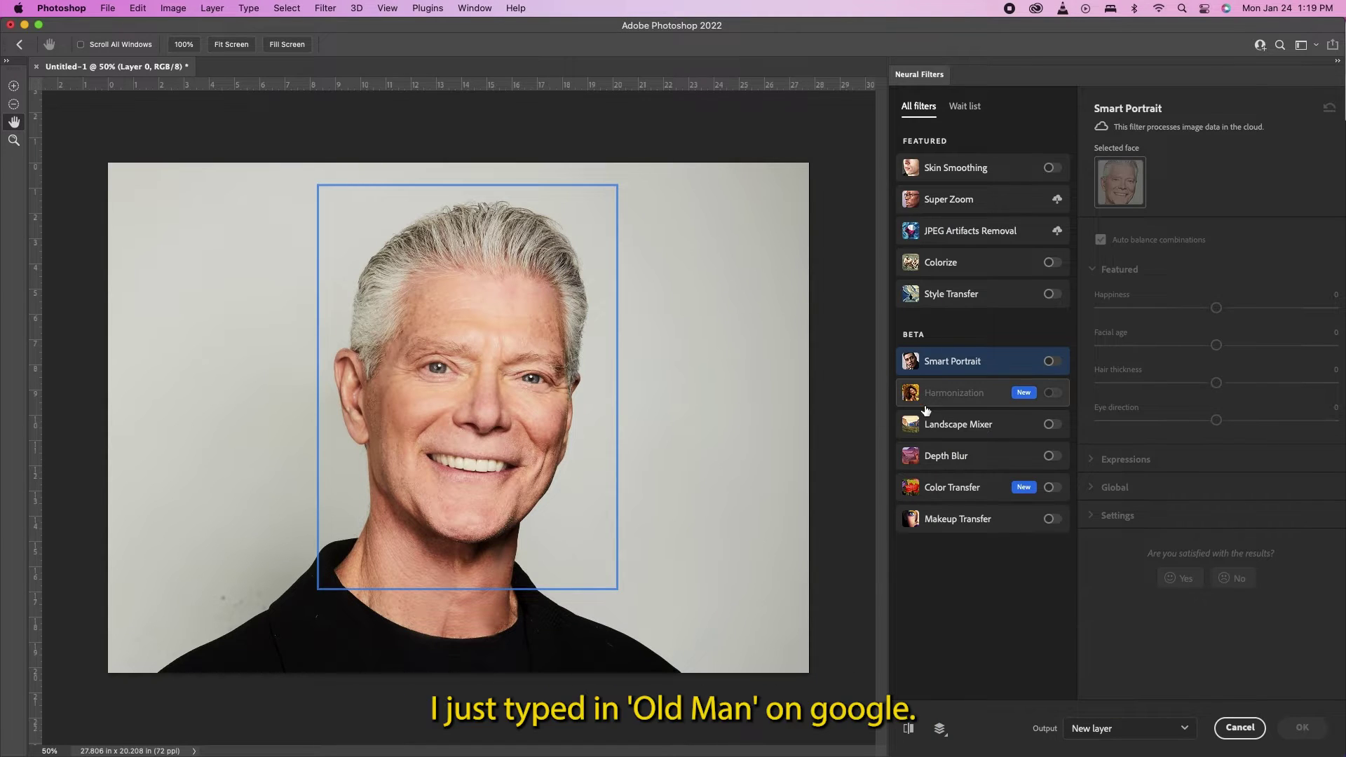
Enable Smart Portrait and lower the older man's Facial age in stages to about -47
click(1051, 362)
drag(1216, 345, 1167, 345)
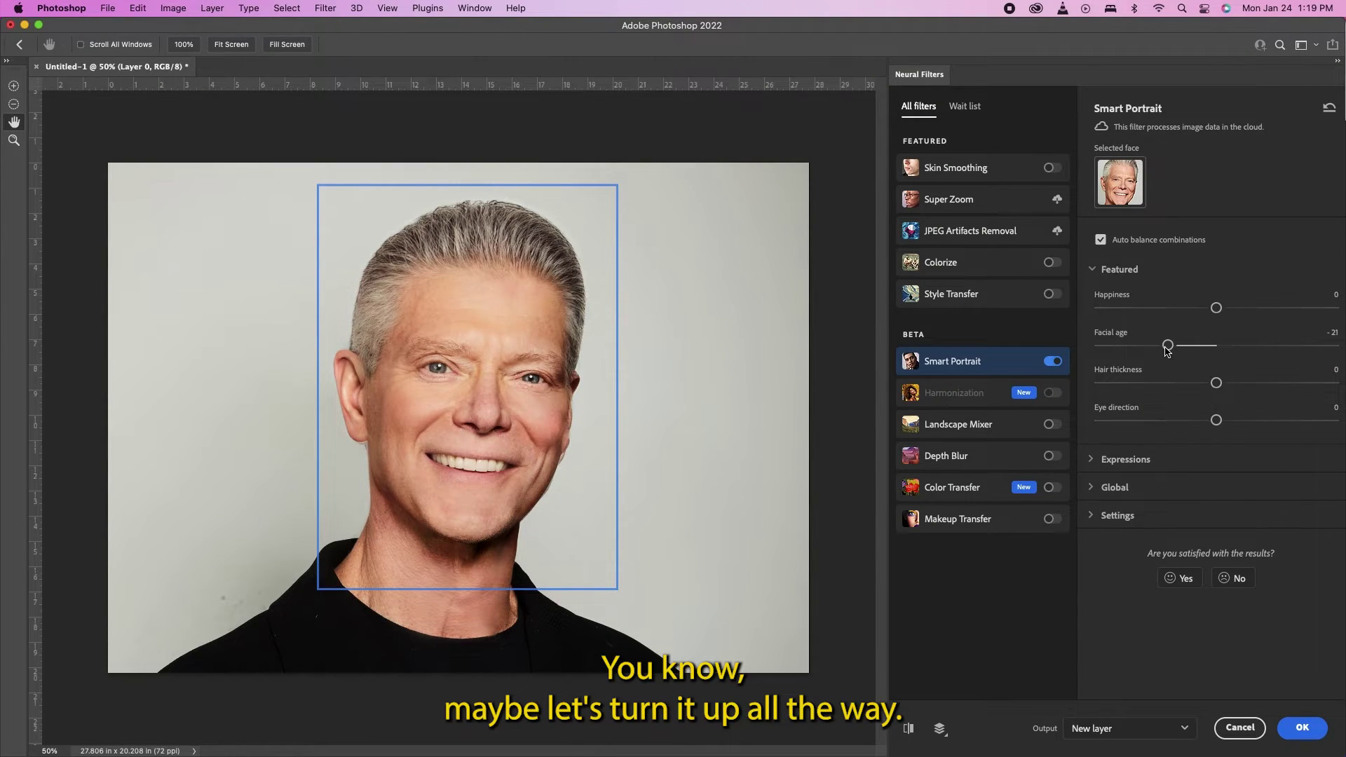
drag(1167, 347, 1130, 348)
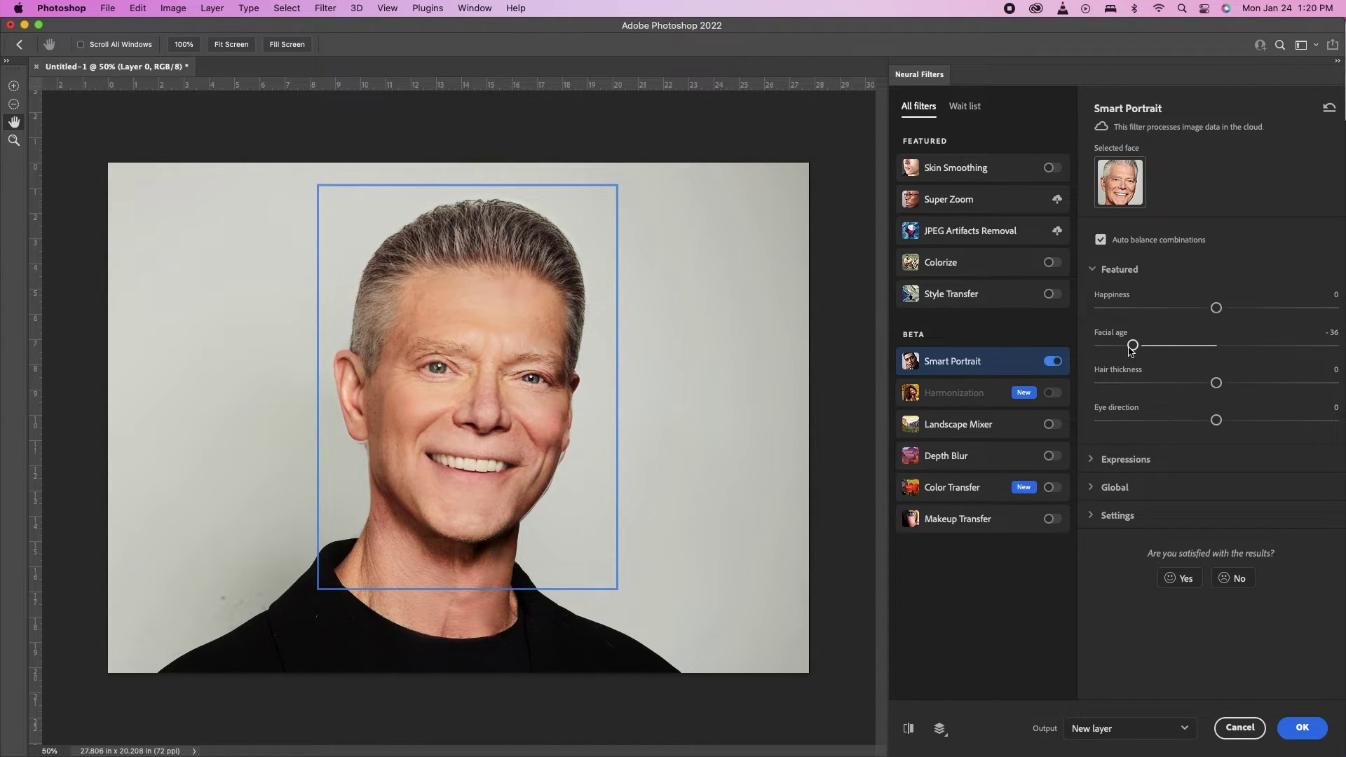
drag(1130, 348, 1102, 349)
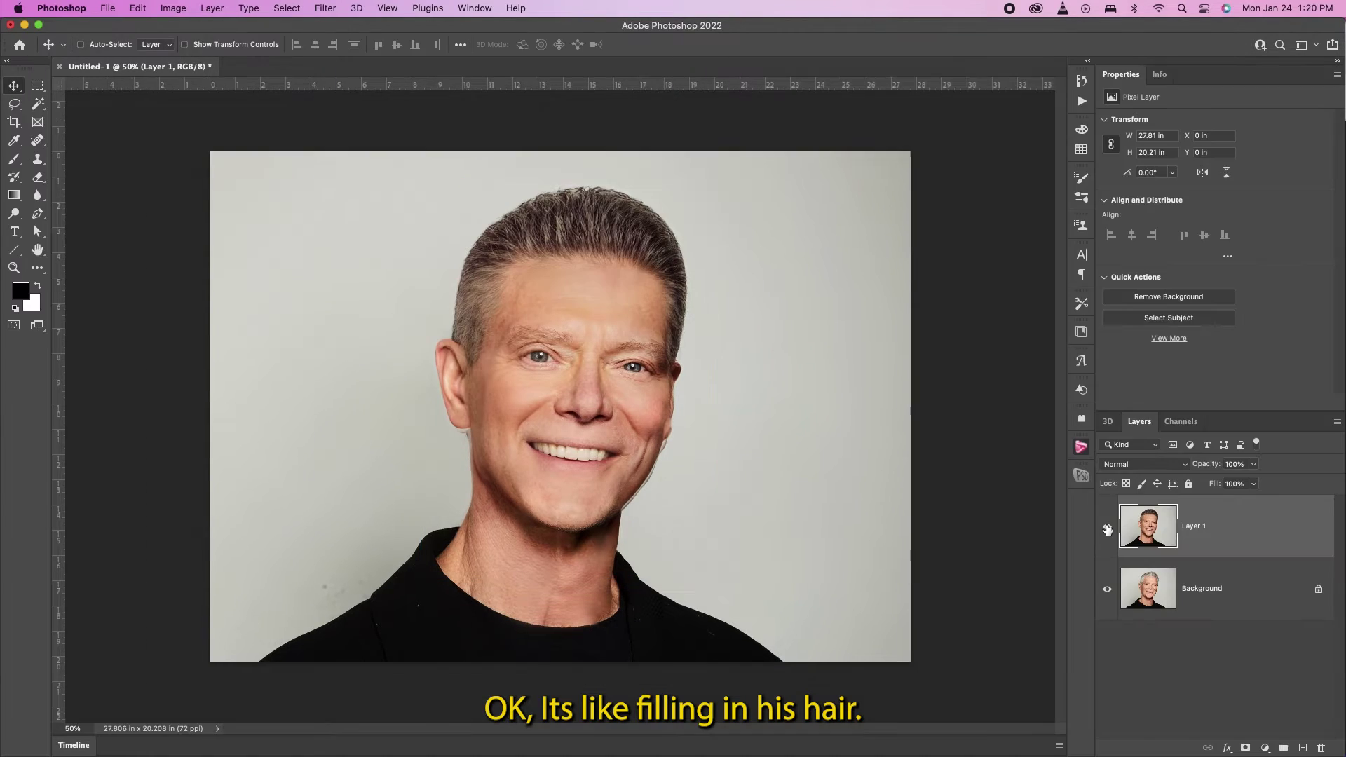
Toggle Layer 1 against the original, then zoom in on the mouth and jaw
click(1106, 527)
click(1106, 527)
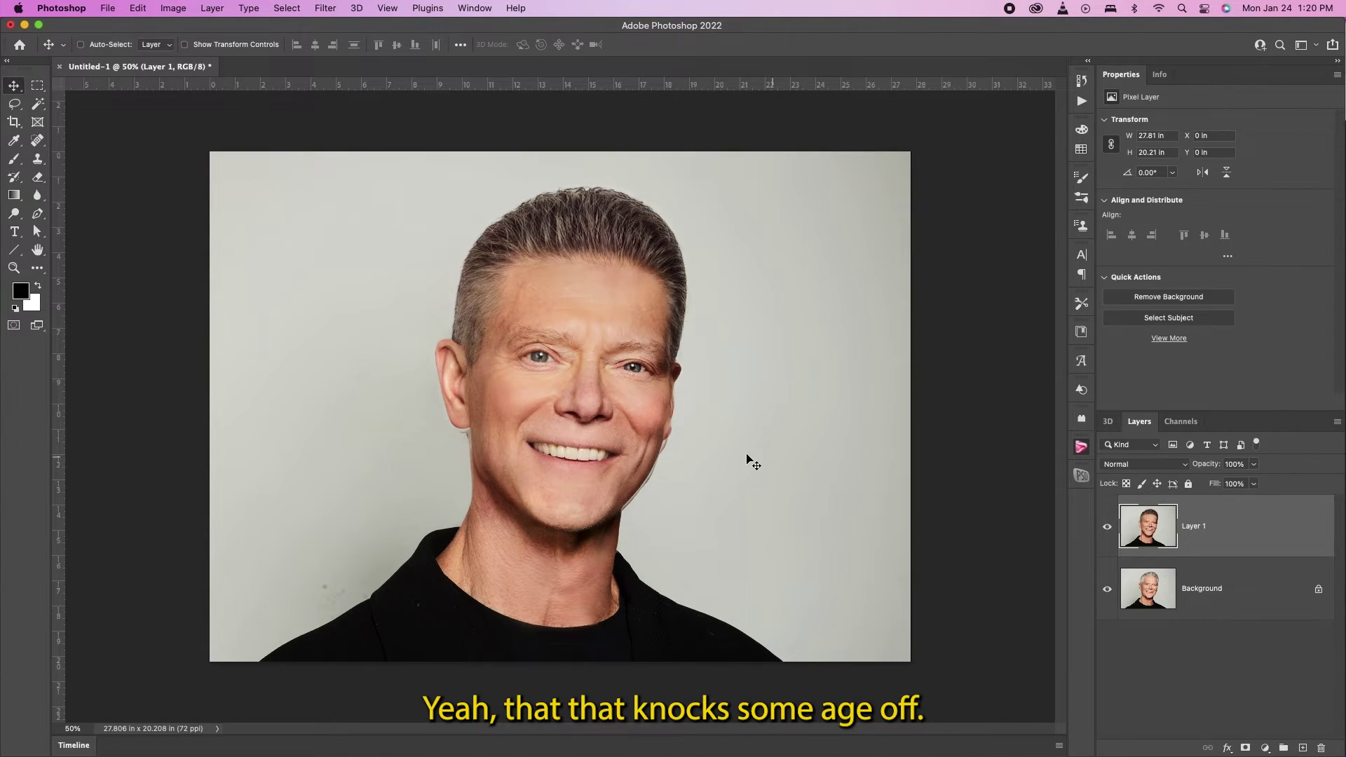
key(z)
click(567, 468)
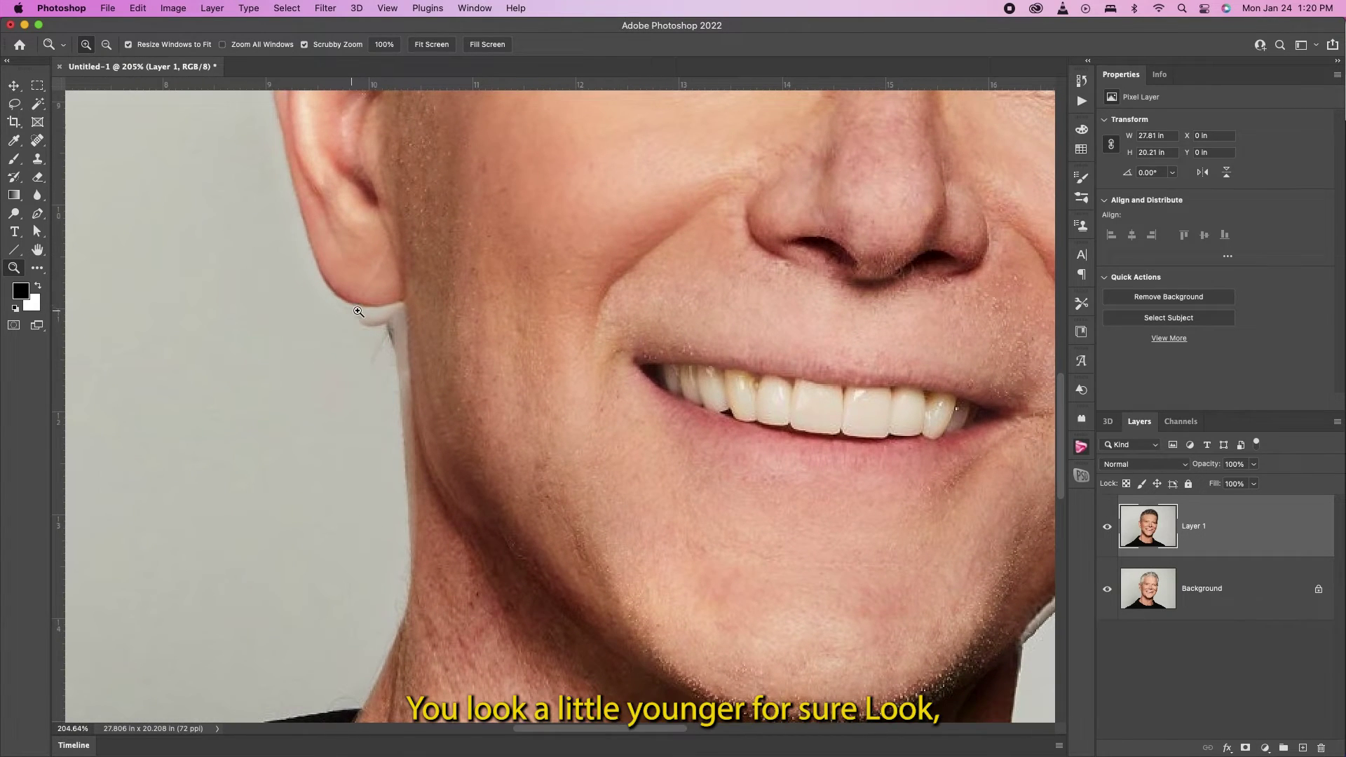
Set the eraser to 28 px, sample the grey background, and paint out the ghost edge below the earlobe
key(e)
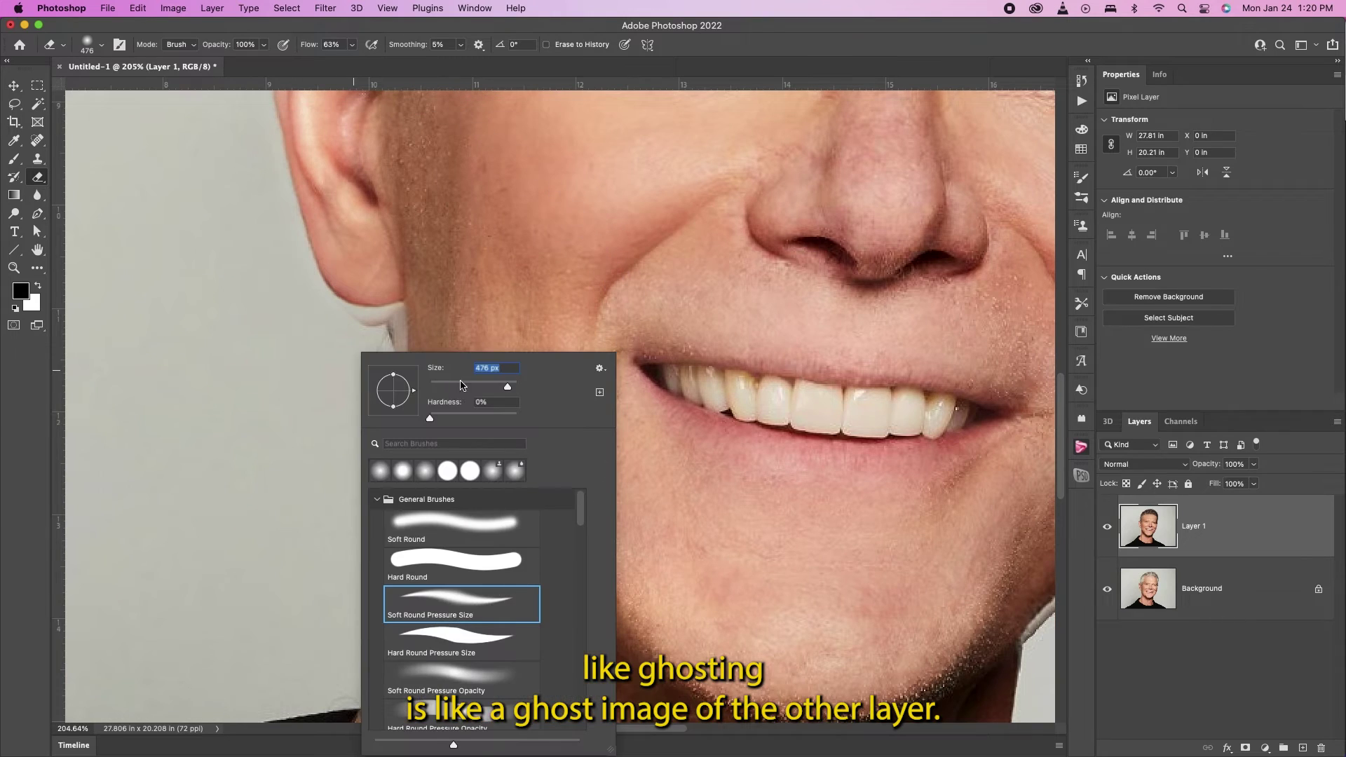
click(443, 385)
click(351, 334)
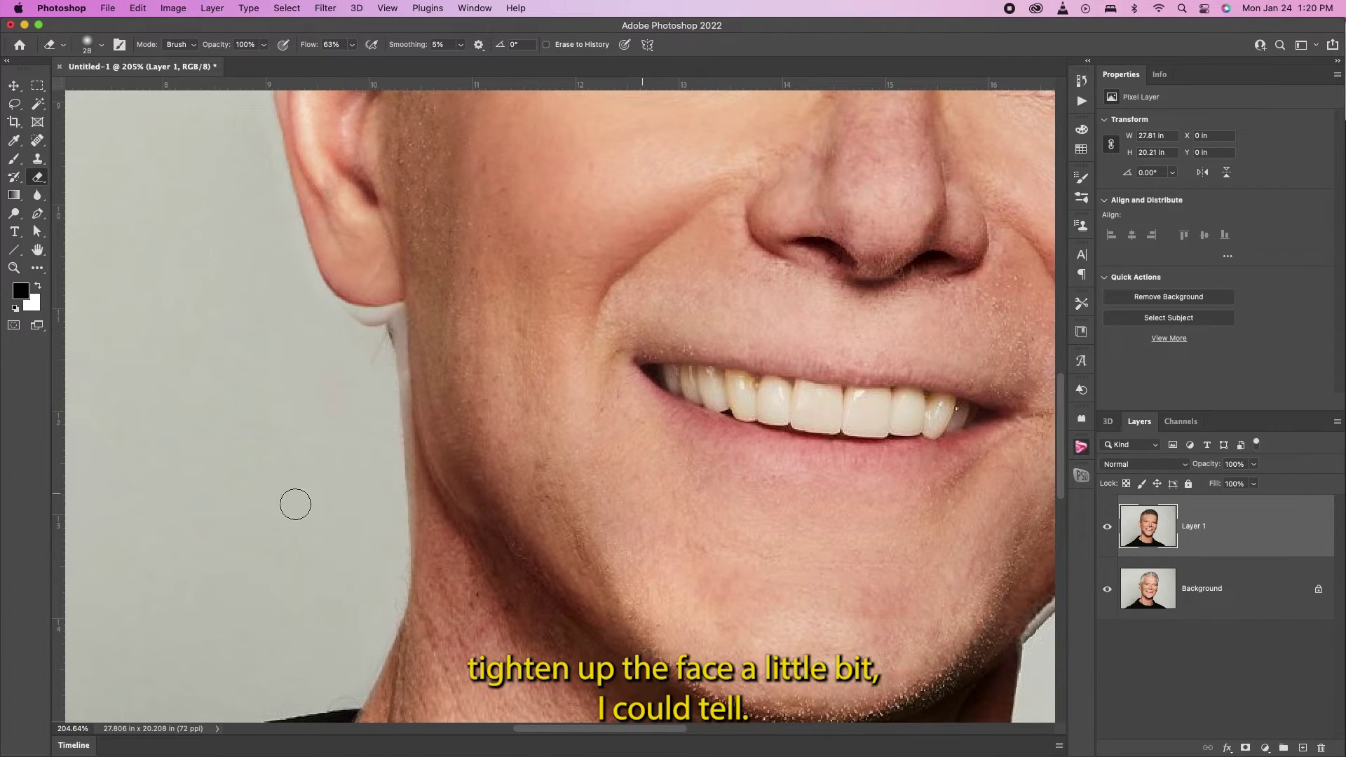
key(i)
click(276, 503)
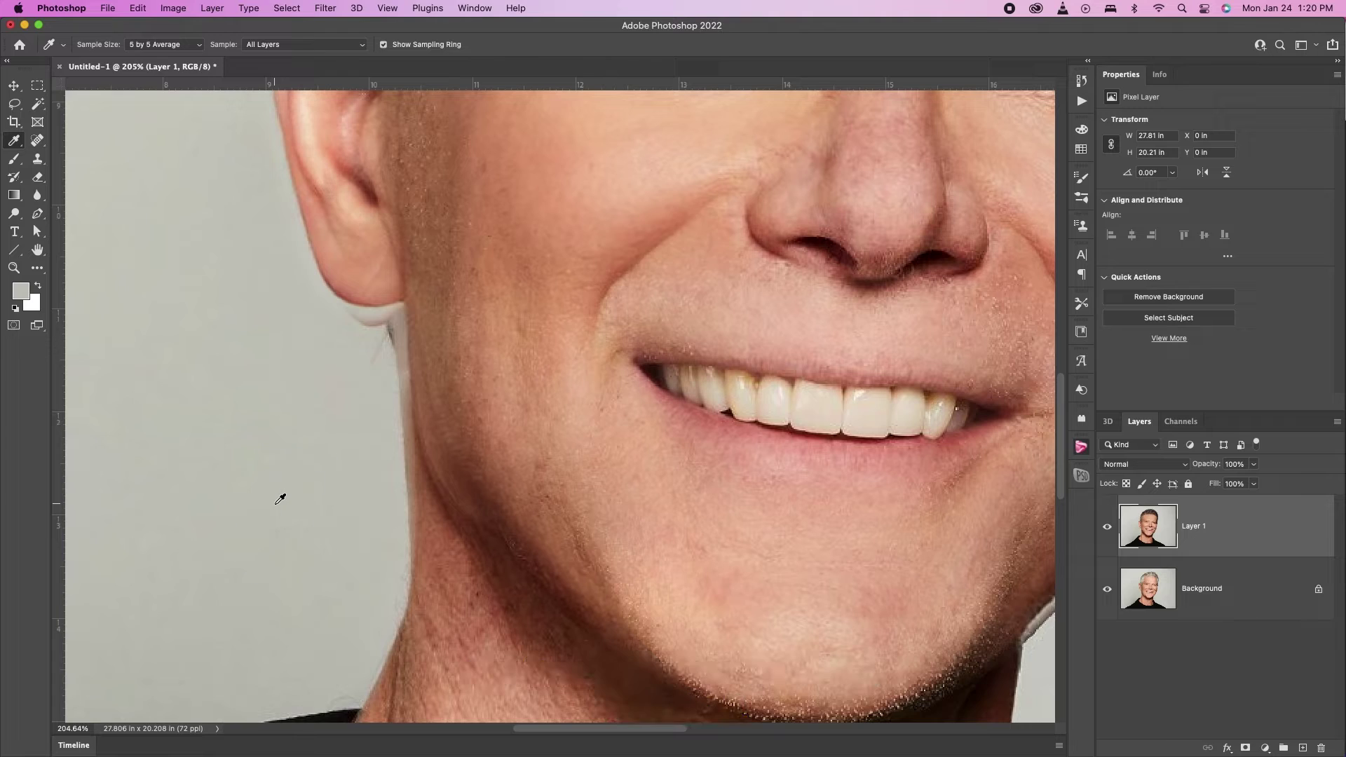
key(b)
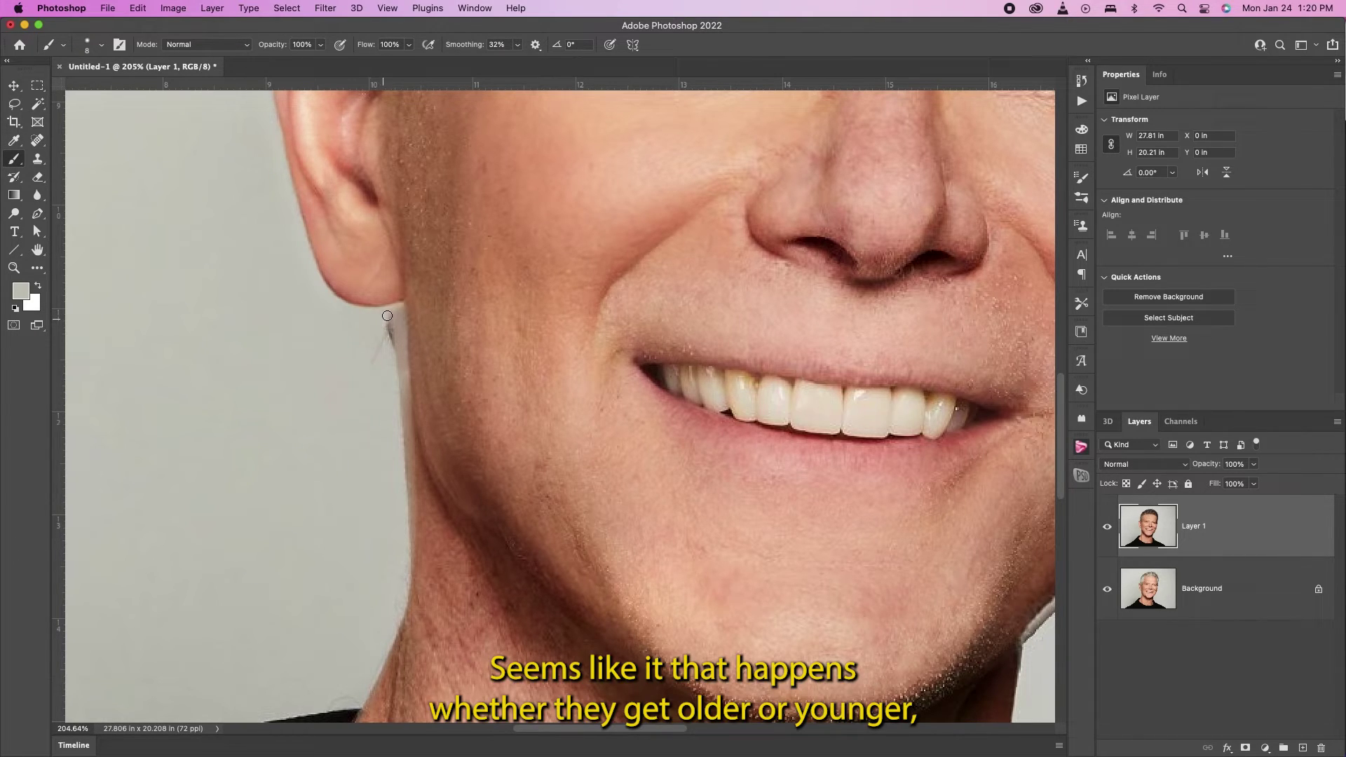
mouse_move(387, 316)
mouse_down()
mouse_move(402, 340)
mouse_move(393, 355)
mouse_move(378, 339)
mouse_move(382, 391)
mouse_move(399, 407)
mouse_up()
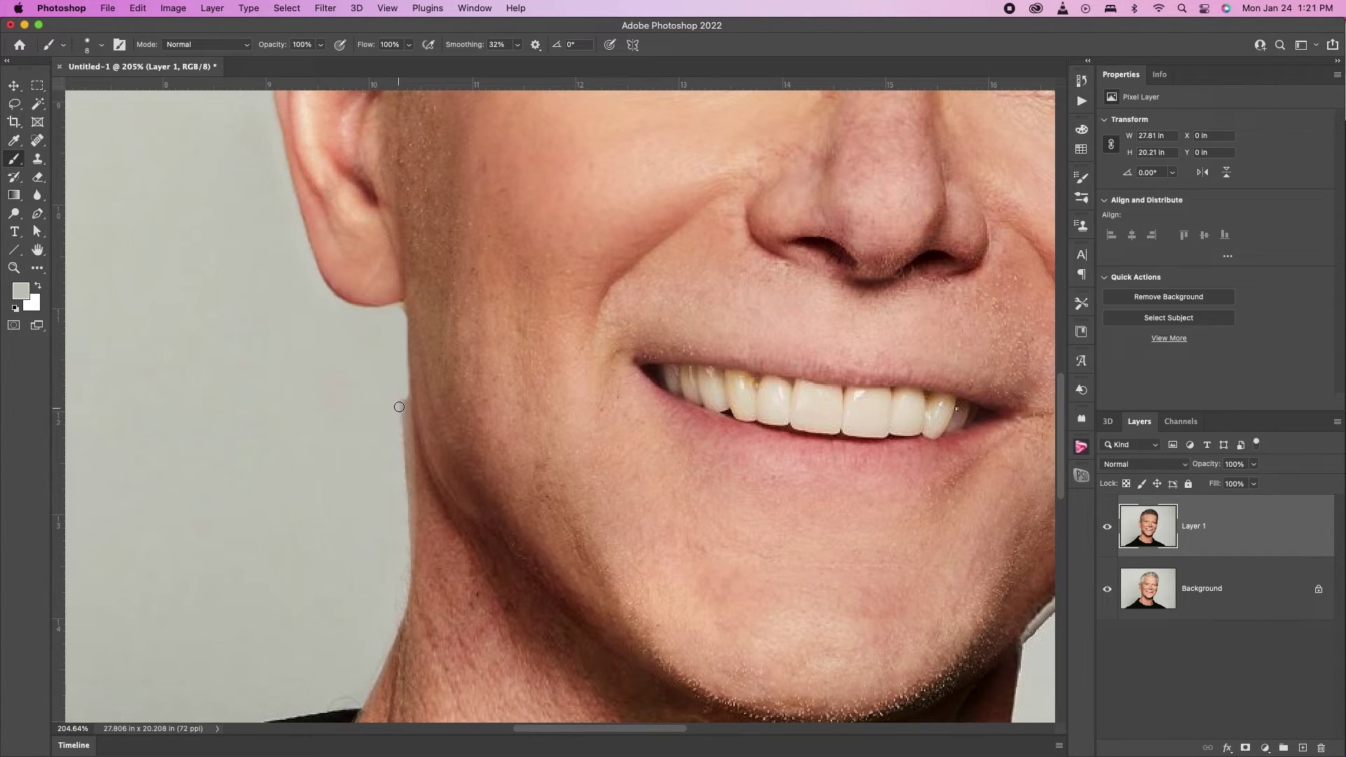
Zoom out to about 59% and toggle Layer 1 to compare the retouch with the original
key(z)
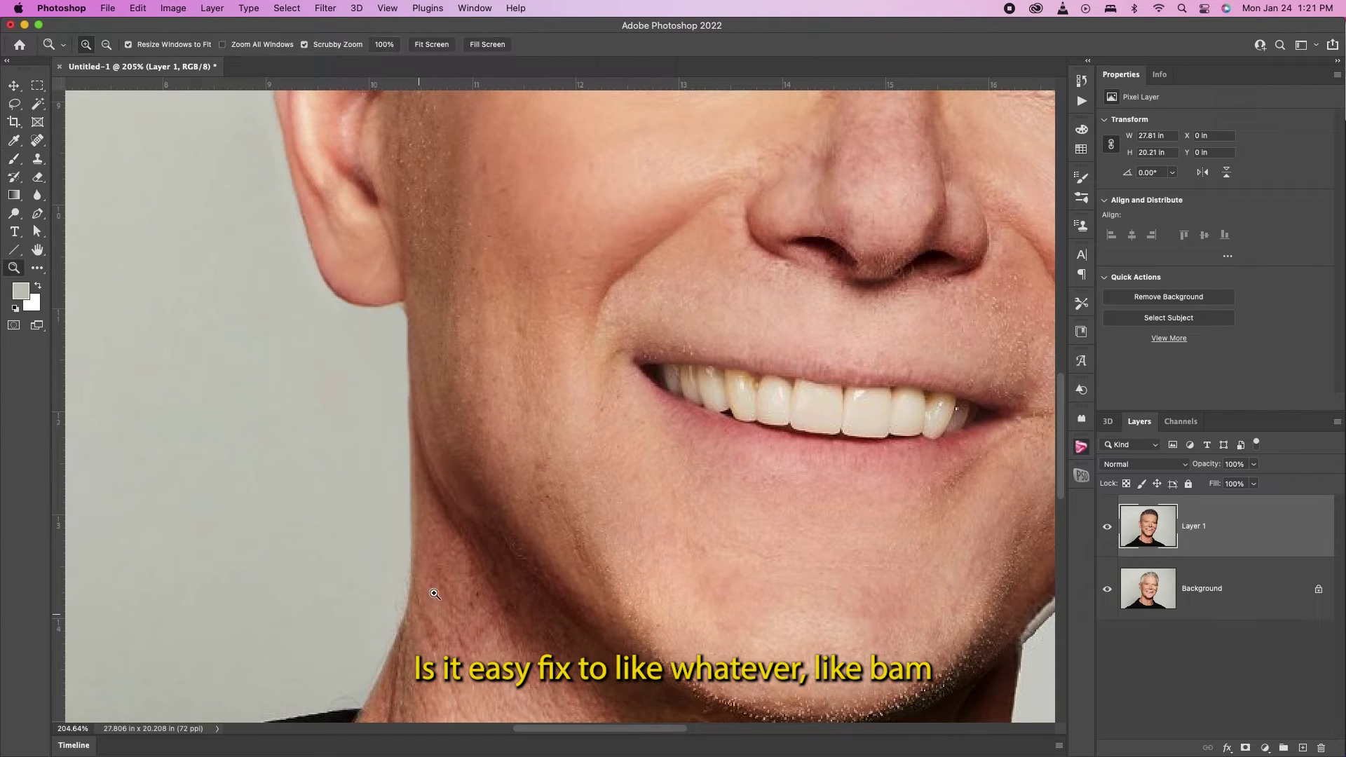
drag(435, 594, 379, 596)
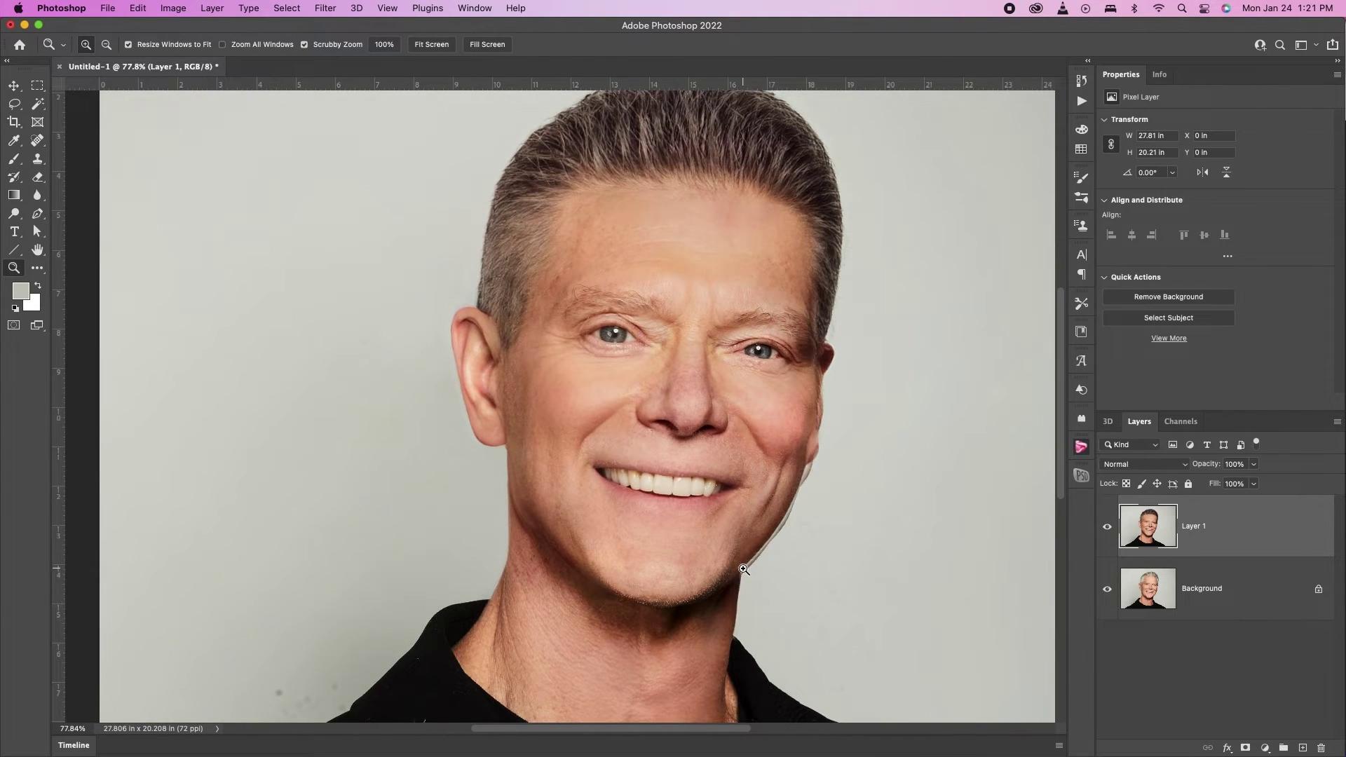
mouse_move(743, 569)
mouse_down()
mouse_move(838, 532)
mouse_move(757, 571)
mouse_up()
key(v)
click(1106, 528)
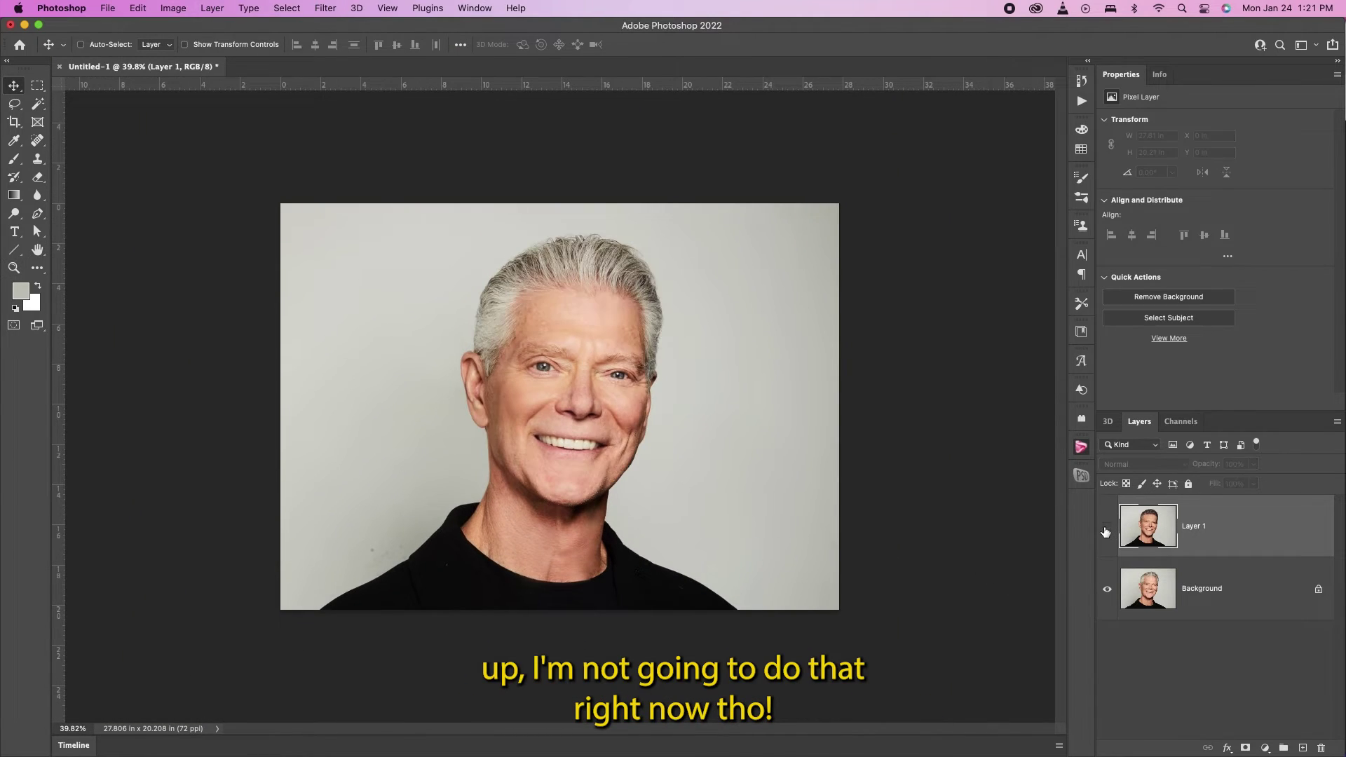
click(1106, 529)
click(1106, 530)
click(1106, 529)
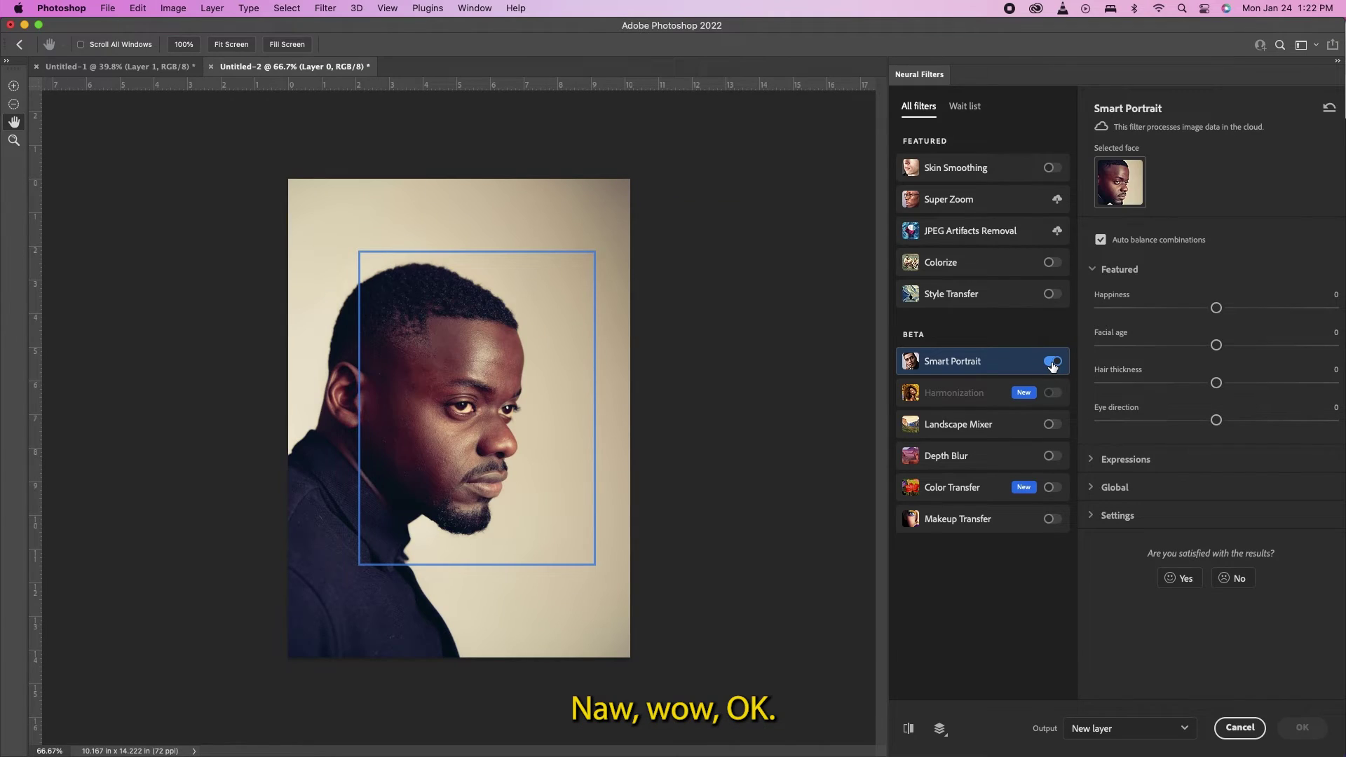
Drag Smart Portrait's Facial age slider down to -50 on the young man's profile
drag(1216, 344, 1053, 356)
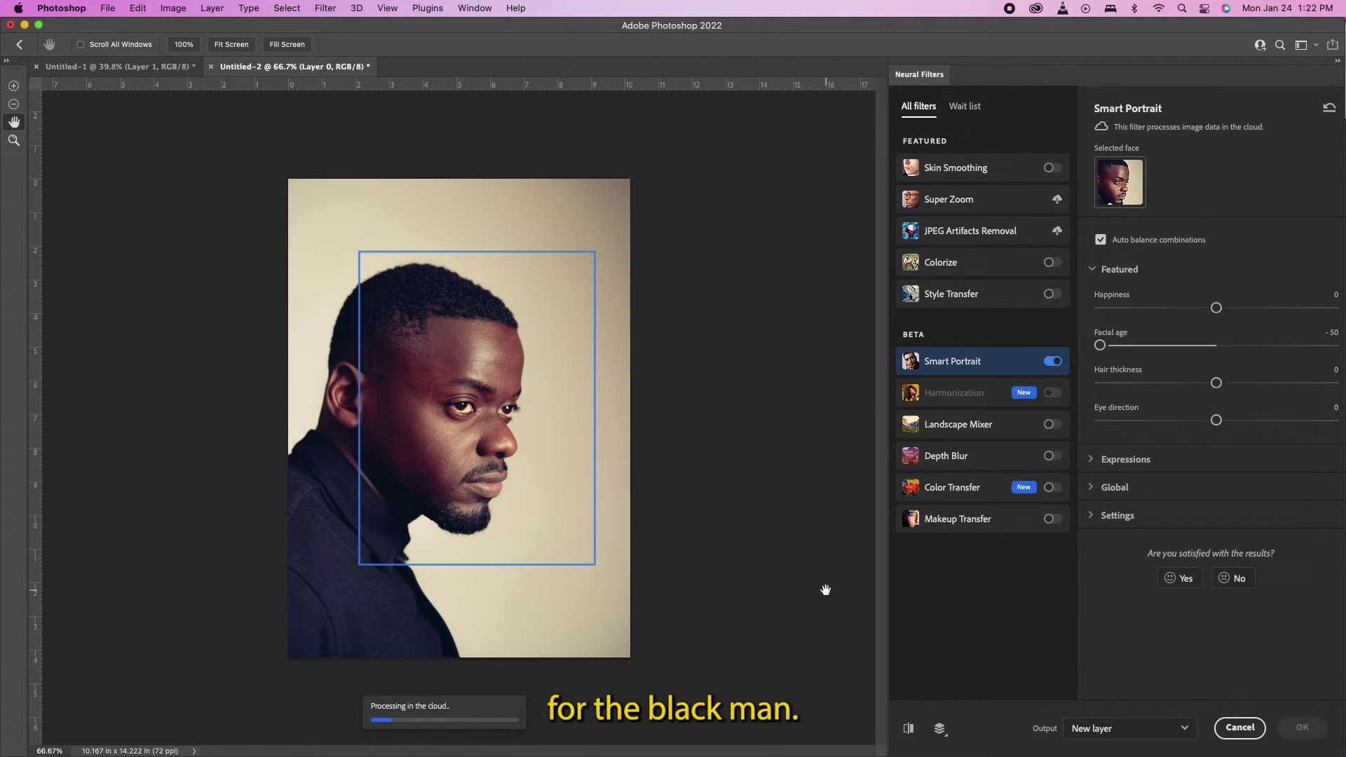